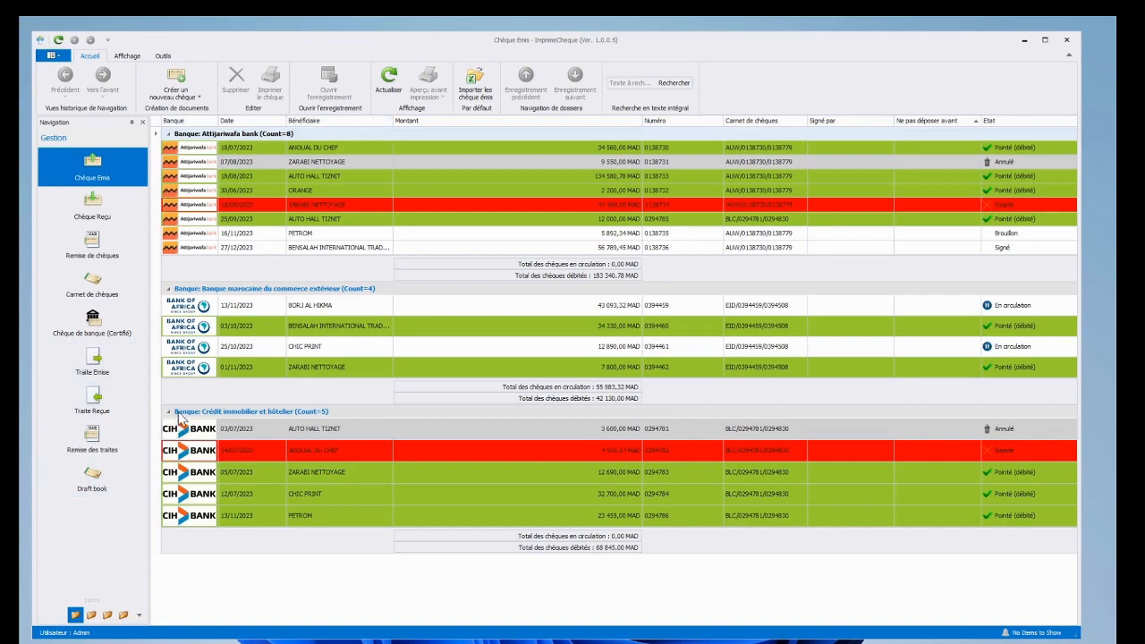
Step: Tour the management, settings, security and reports module groups, ending back on management
left_click(76, 615)
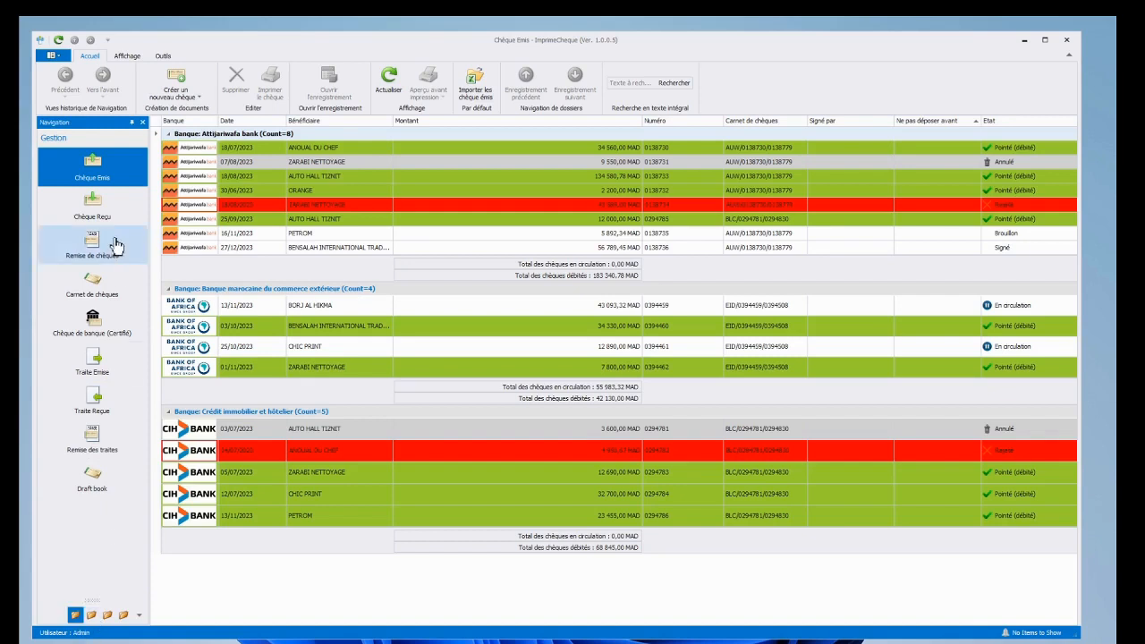
left_click(91, 616)
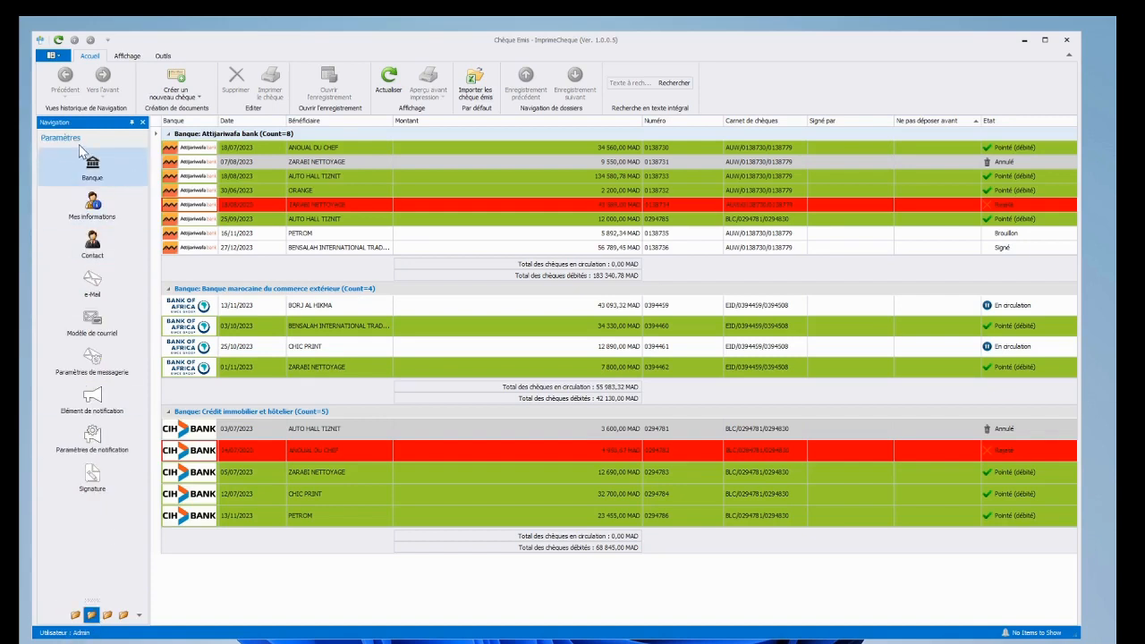
left_click(108, 615)
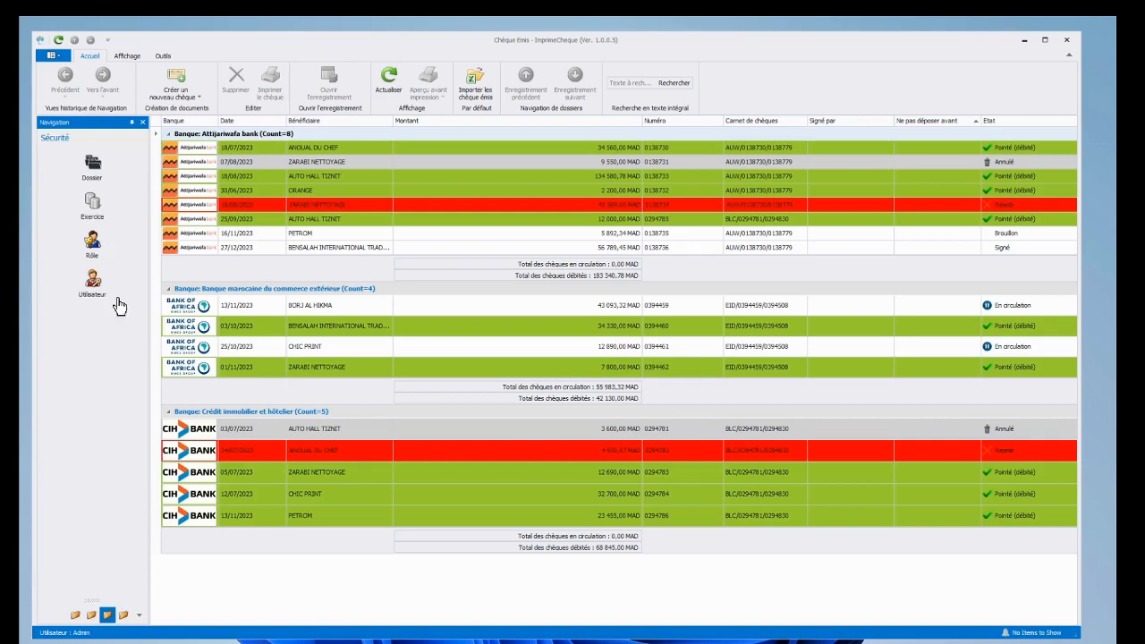
left_click(124, 615)
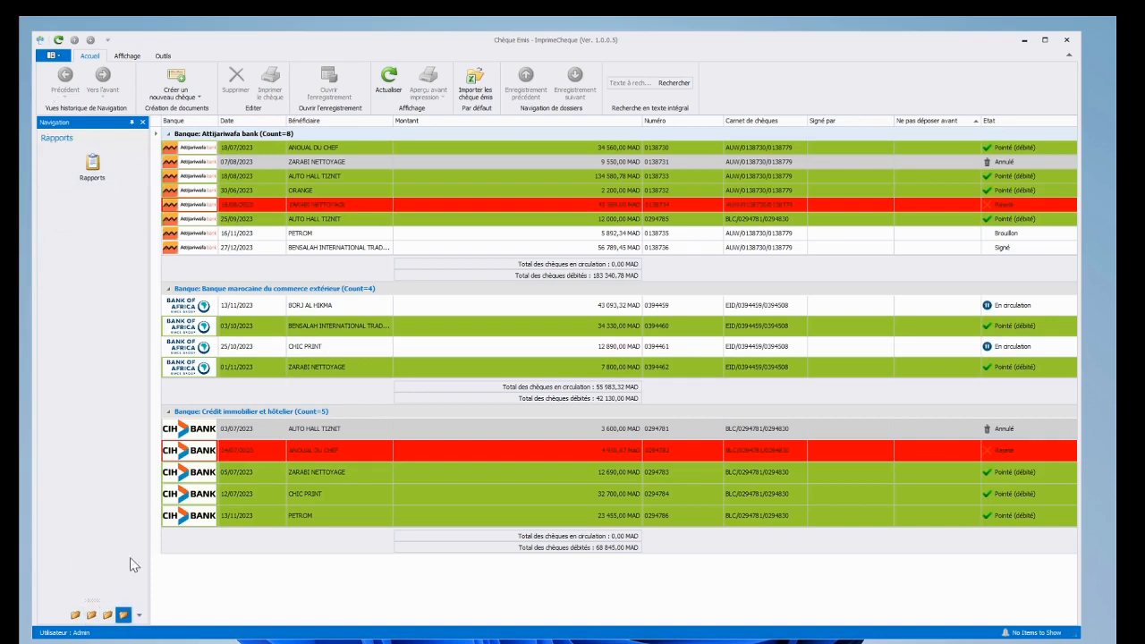
left_click(75, 615)
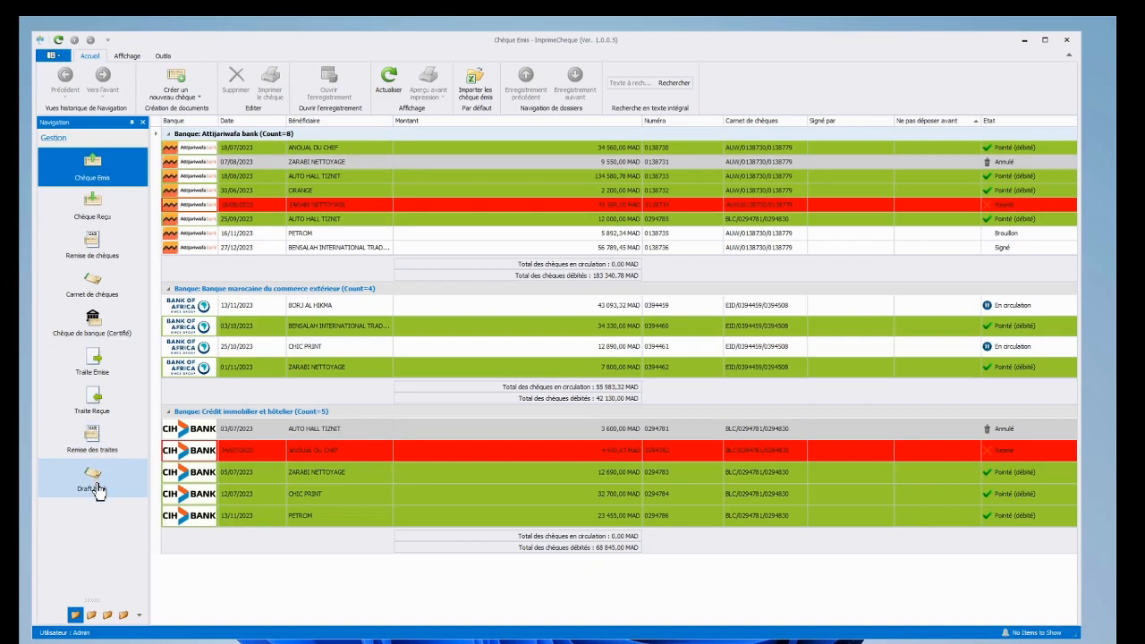
Step: Open Mes informations and review the Attijariwafa, CIH and Bank of Africa accounts
left_click(91, 615)
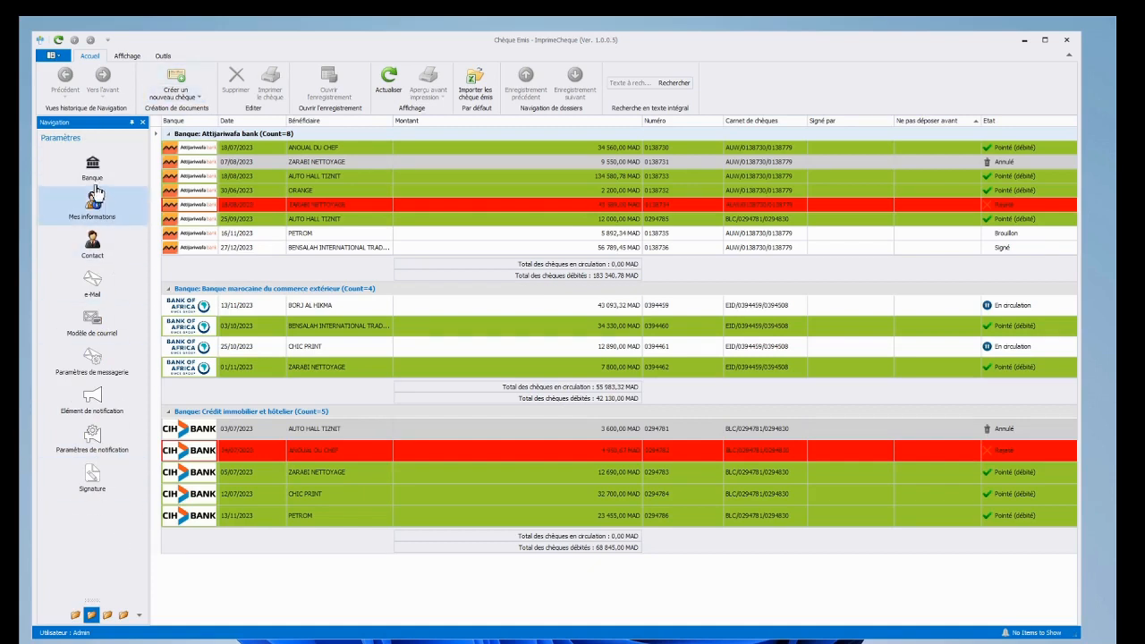
left_click(98, 248)
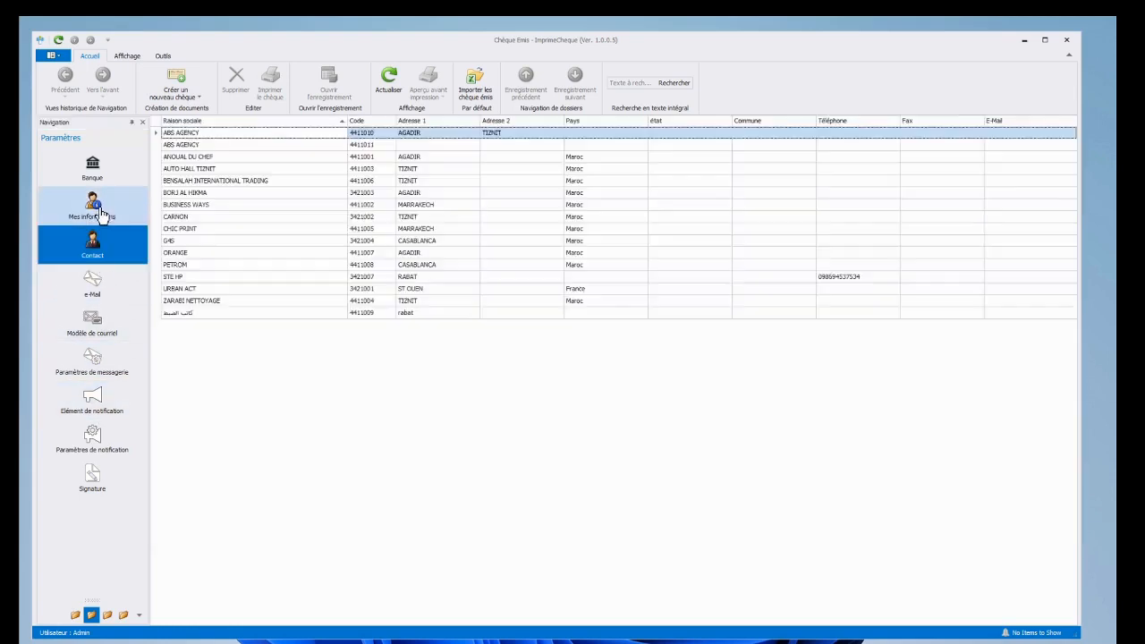
left_click(103, 209)
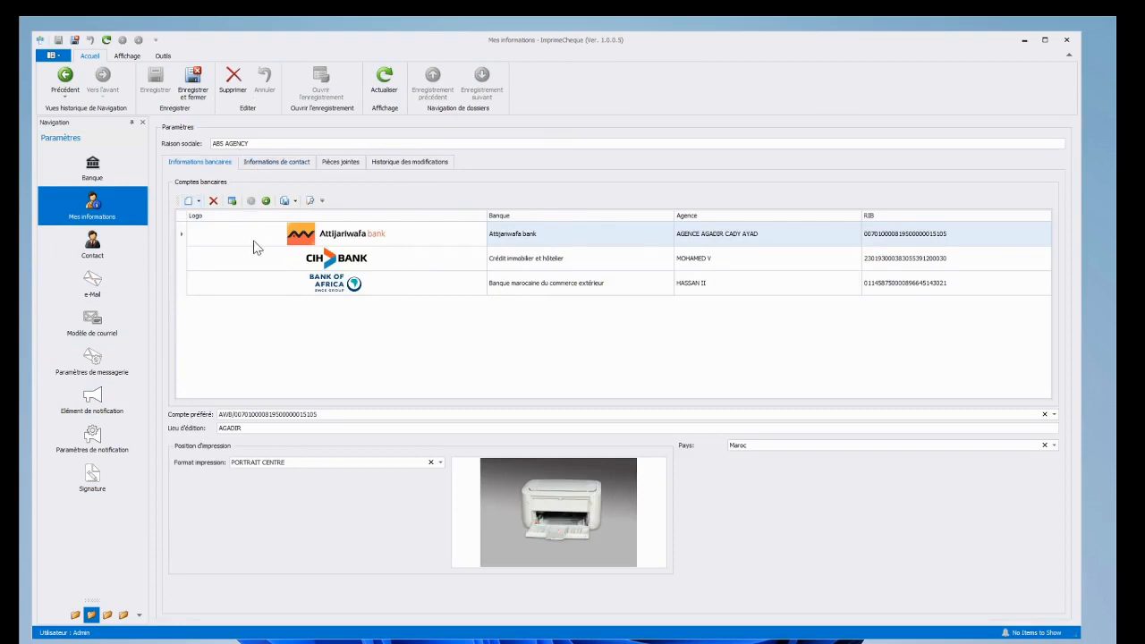
left_click(329, 241)
left_click(326, 262)
left_click(321, 286)
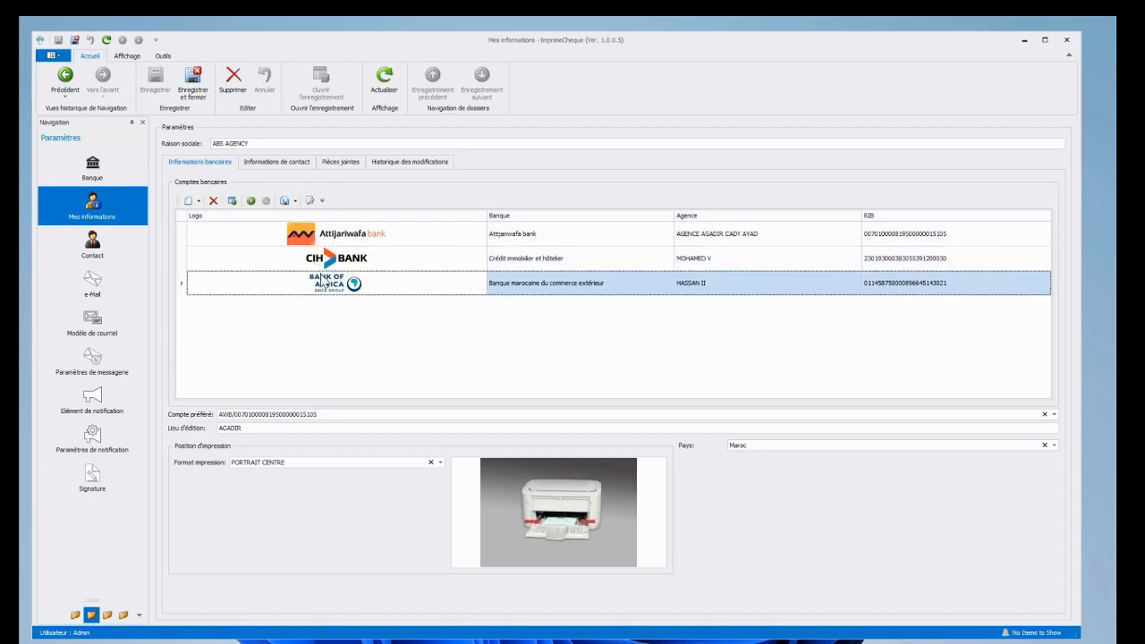
Step: Browse the company's contact details and attachments, then return to its bank information
left_click(281, 167)
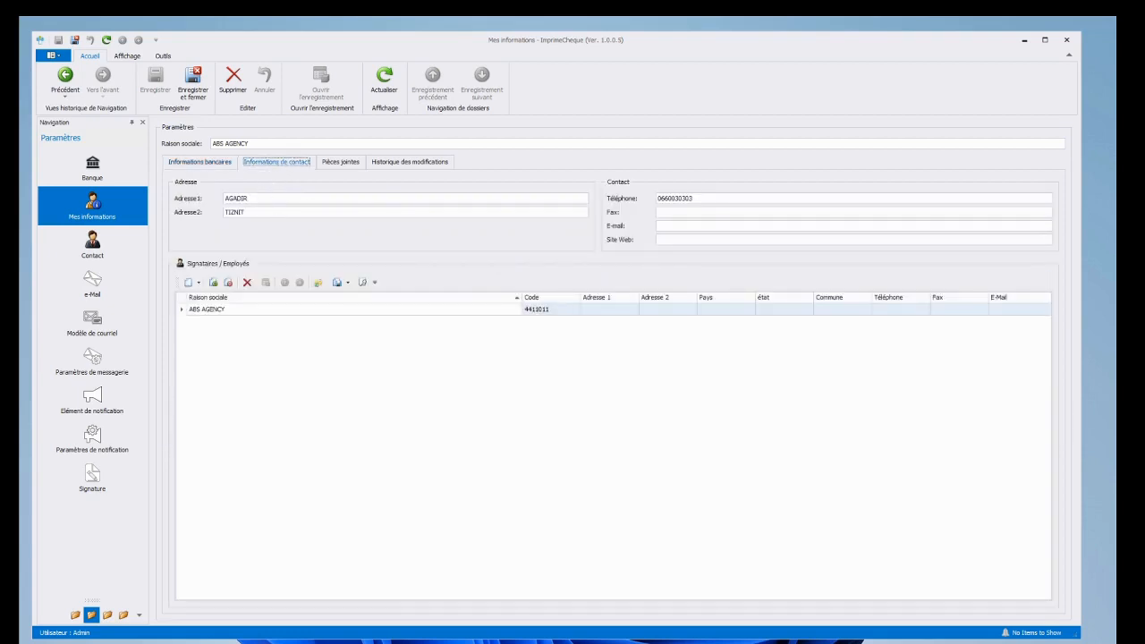
left_click(342, 169)
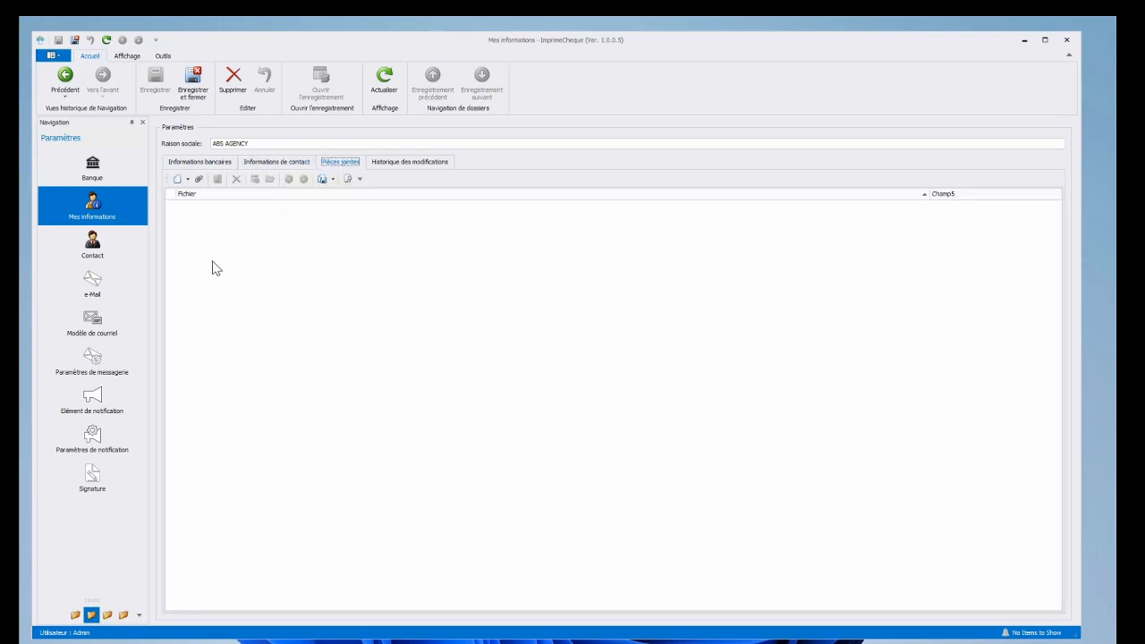
left_click(199, 162)
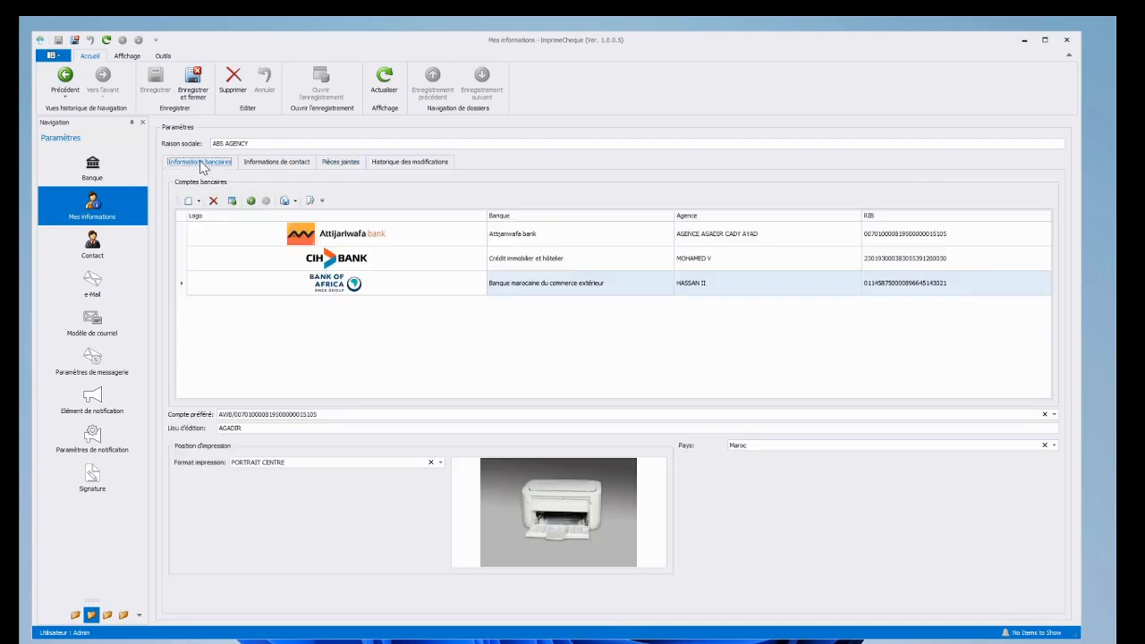
Step: Glance at the Contact and Banque lists, then list the three 50-cheque books under Carnet de chèques
left_click(112, 268)
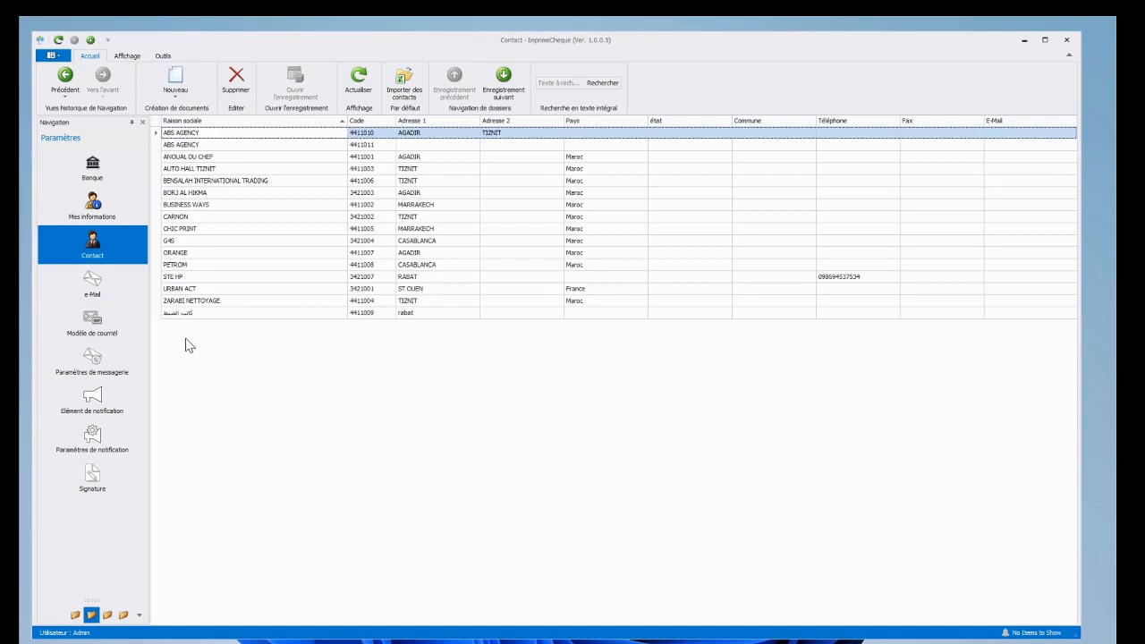
left_click(96, 177)
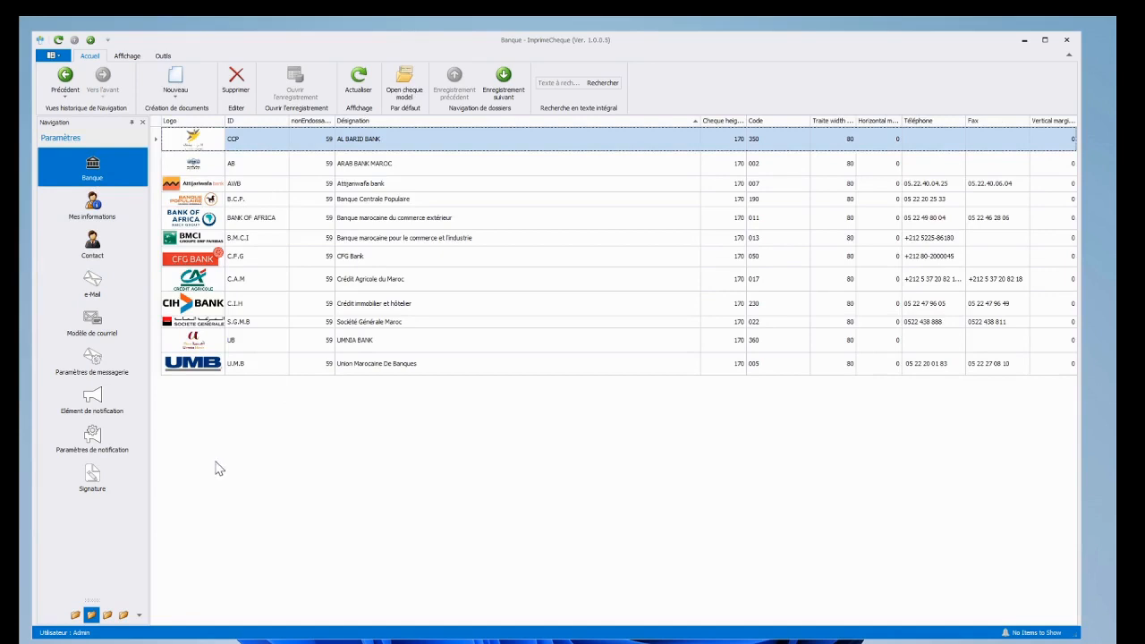
left_click(94, 248)
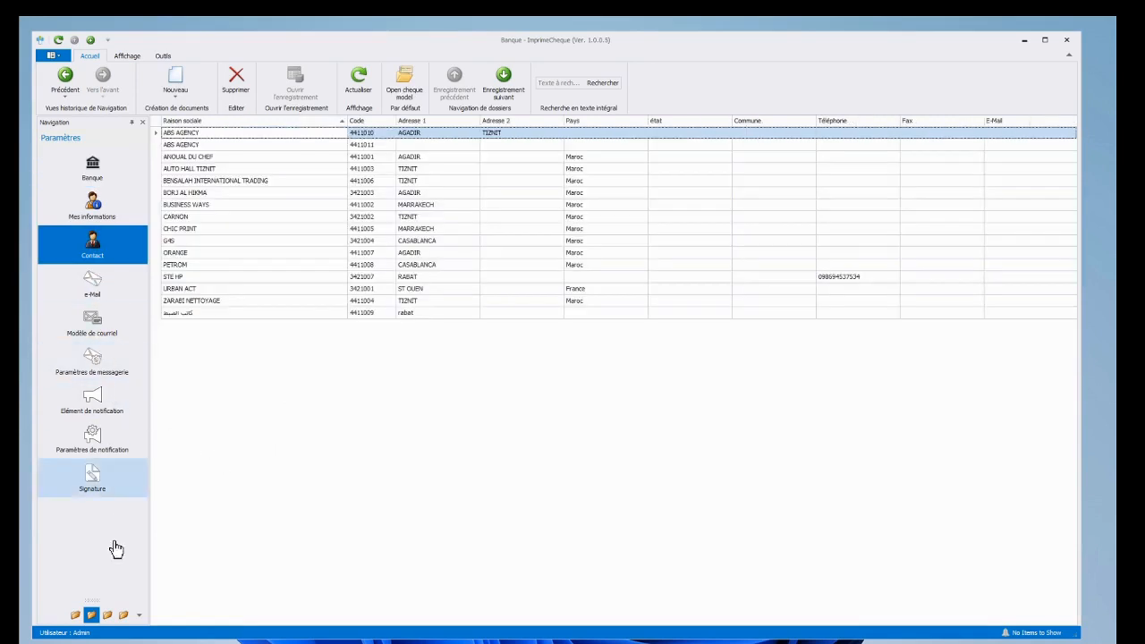
left_click(78, 616)
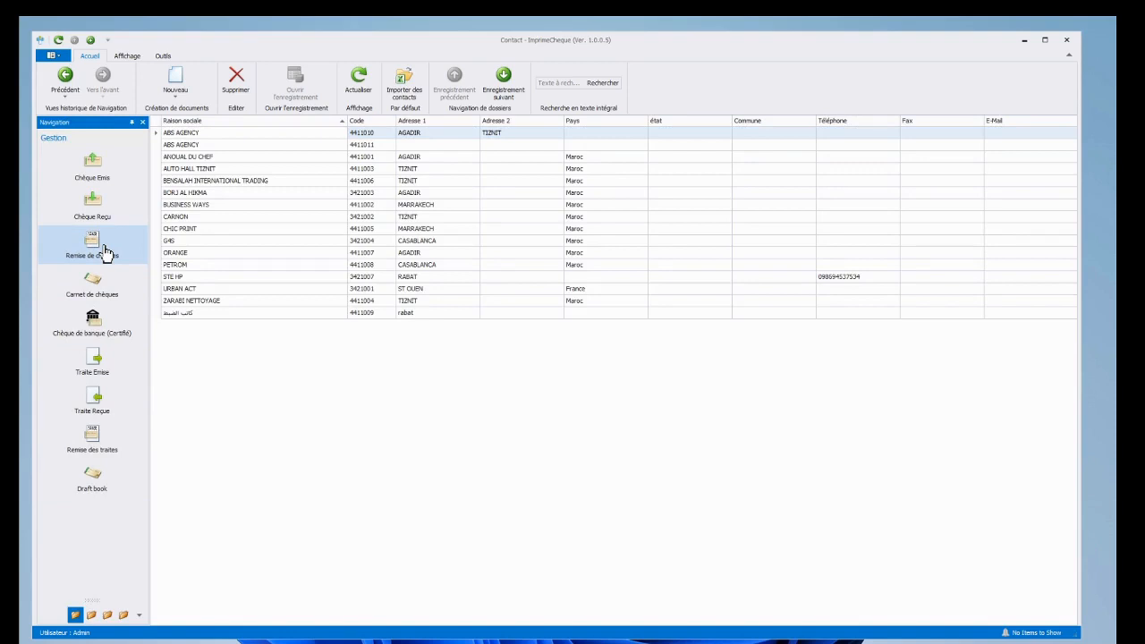
left_click(108, 295)
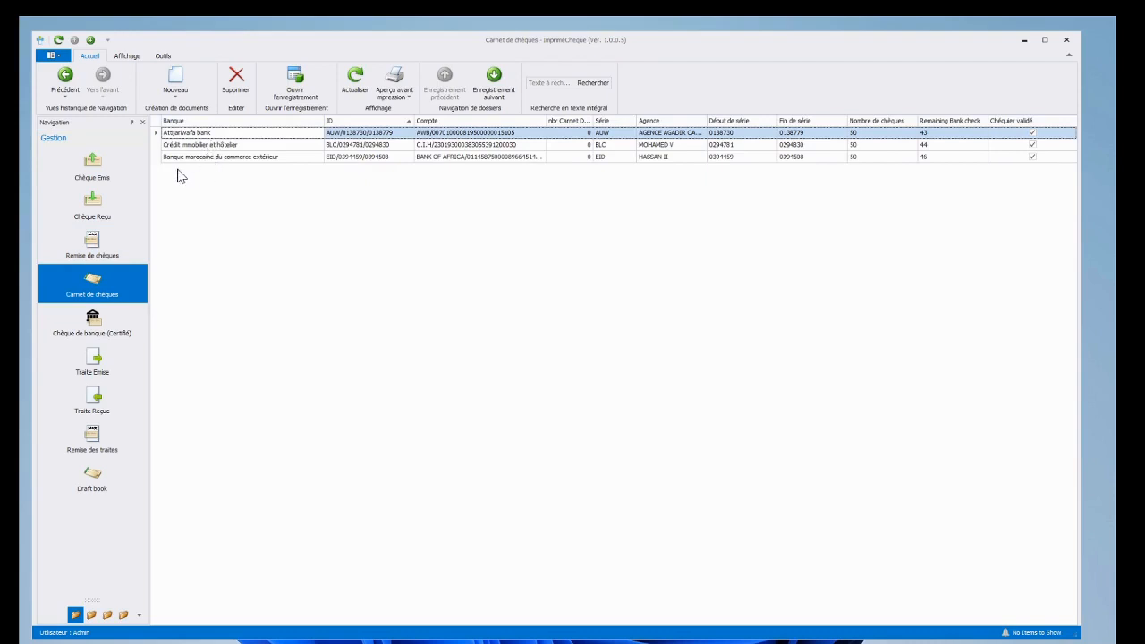
Step: Create an Attijariwafa cheque book with series XCD starting at 125908 and save it
left_click(175, 82)
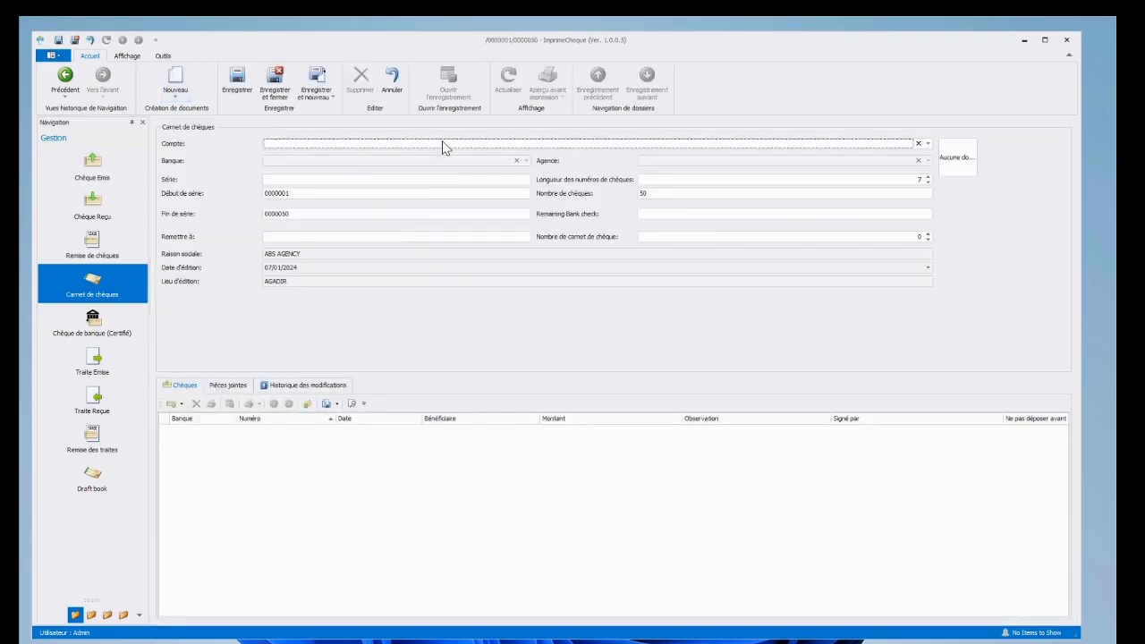
left_click(443, 147)
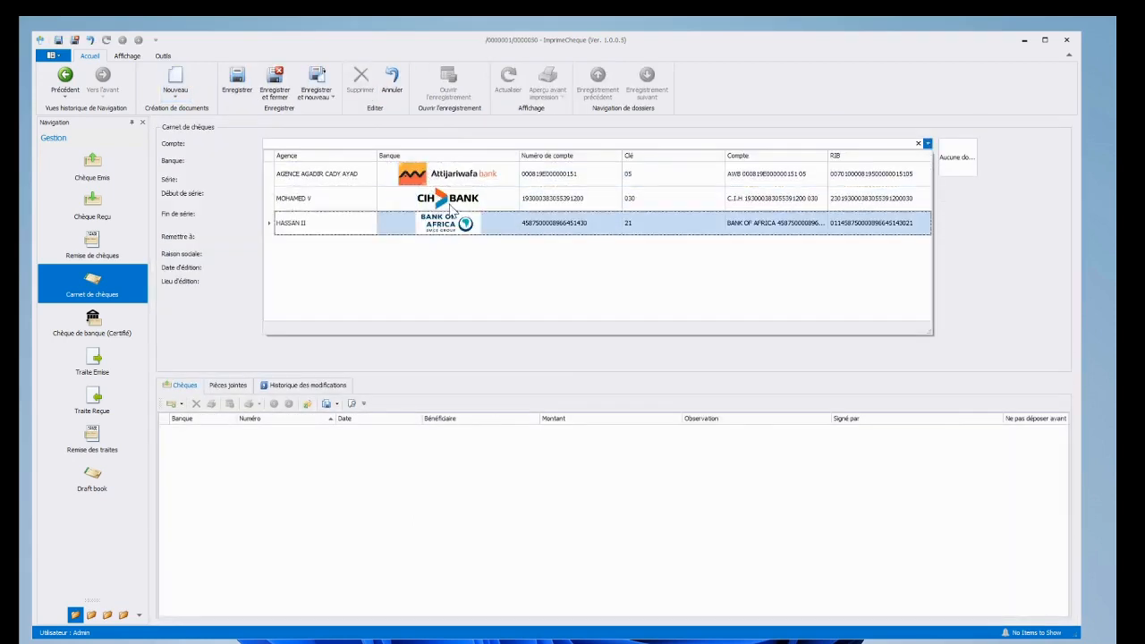
left_click(448, 173)
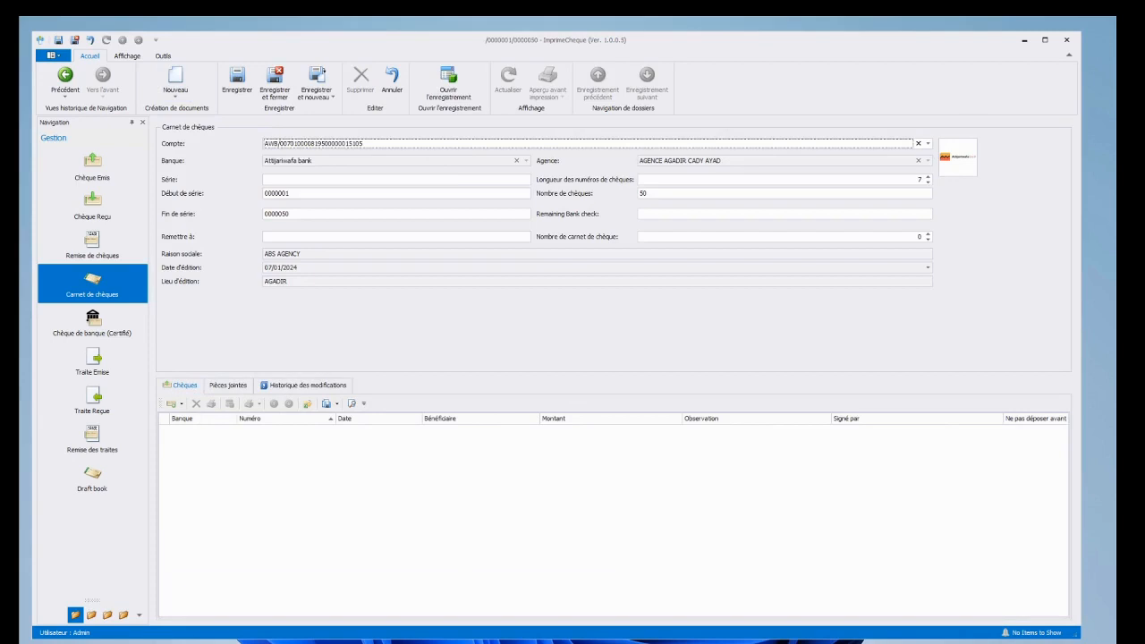
left_click(375, 180)
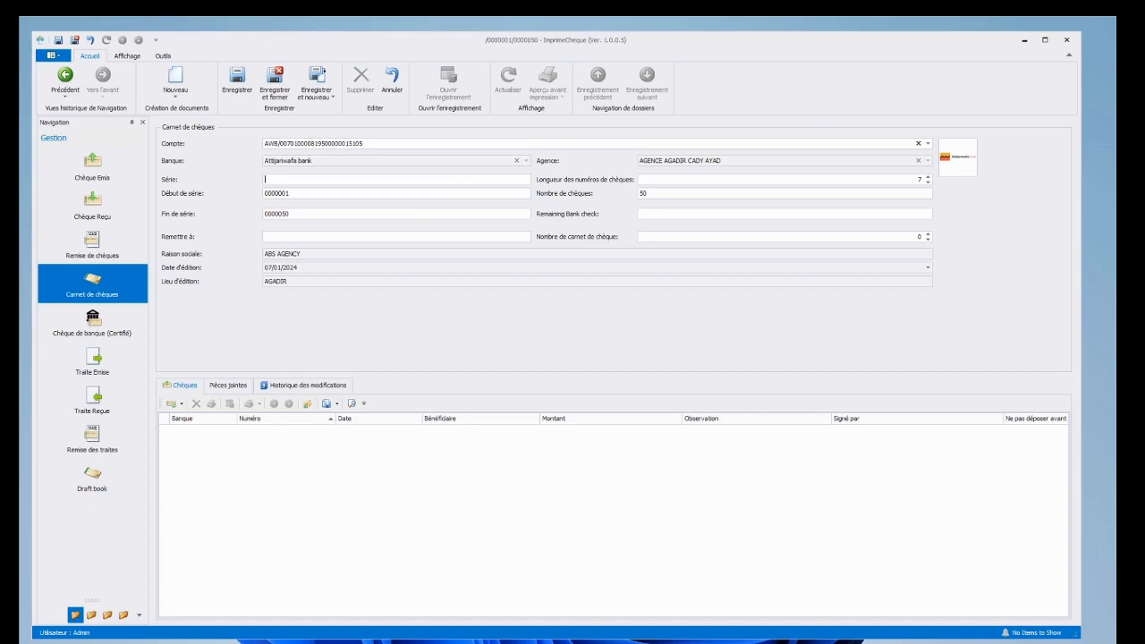
type("CD")
key("Tab")
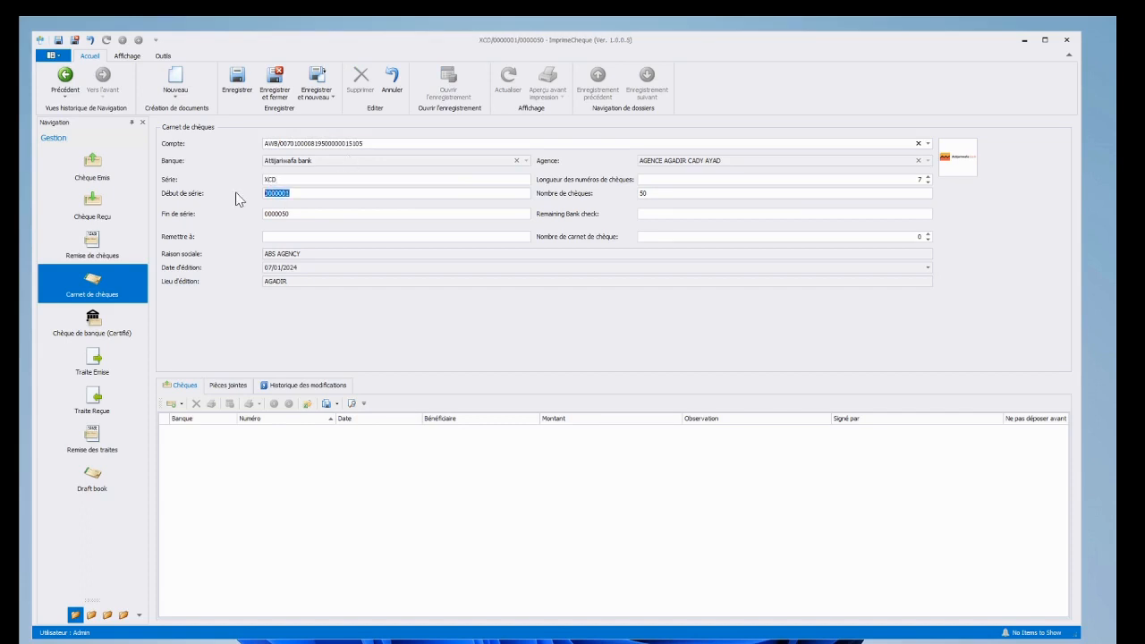
type("125908")
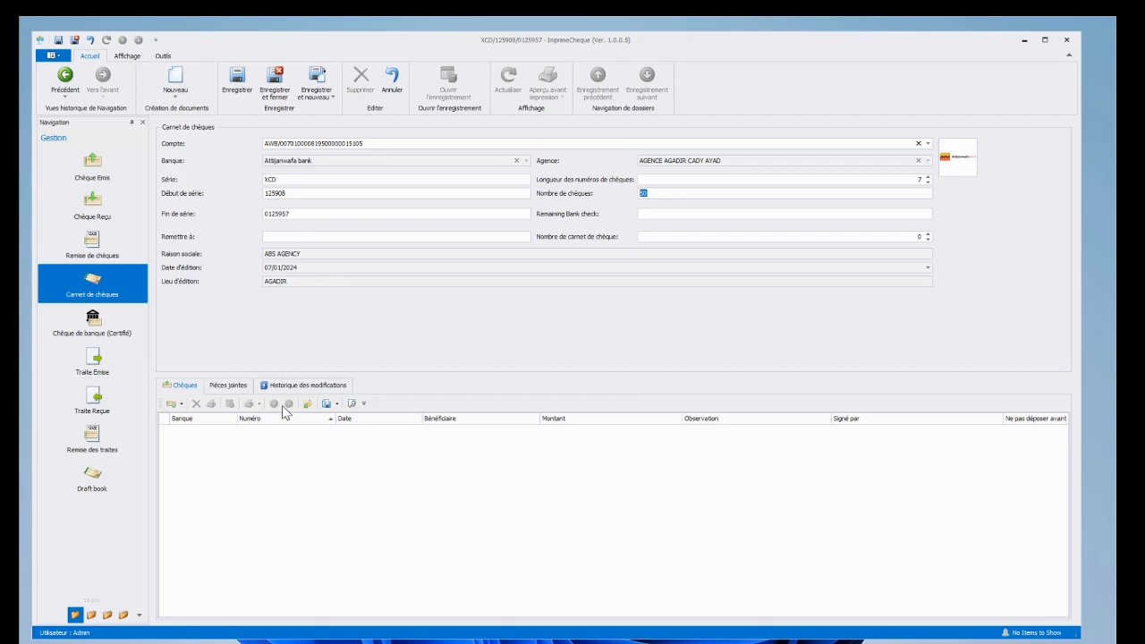
left_click(274, 88)
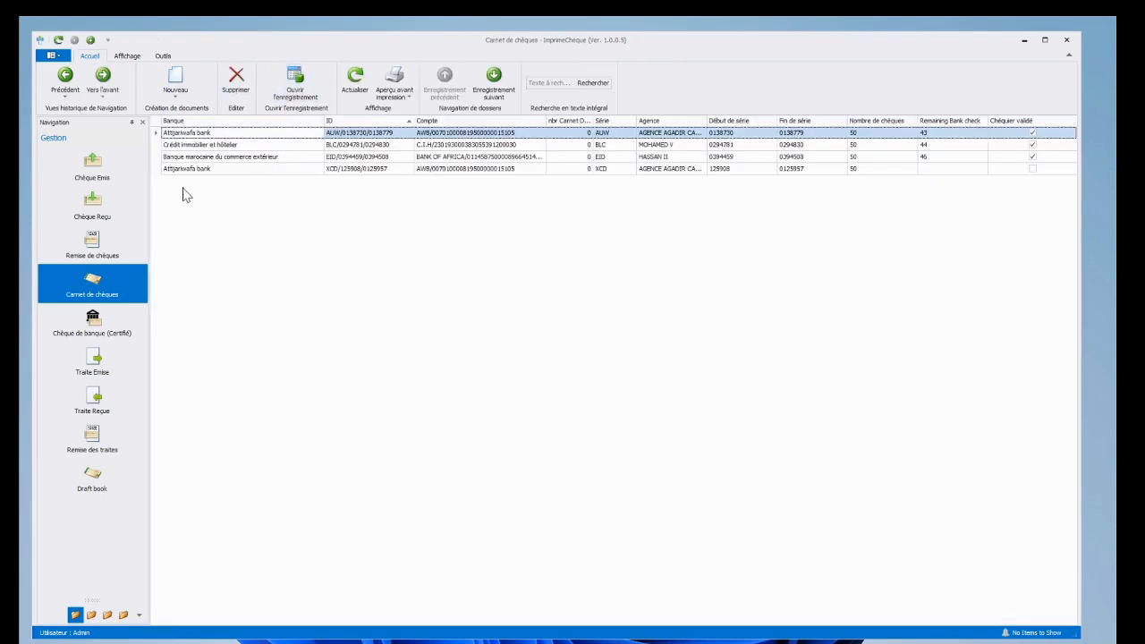
Step: Start a new issued cheque using cheque book AUW/0138730/0138779, giving number 0138737
left_click(93, 168)
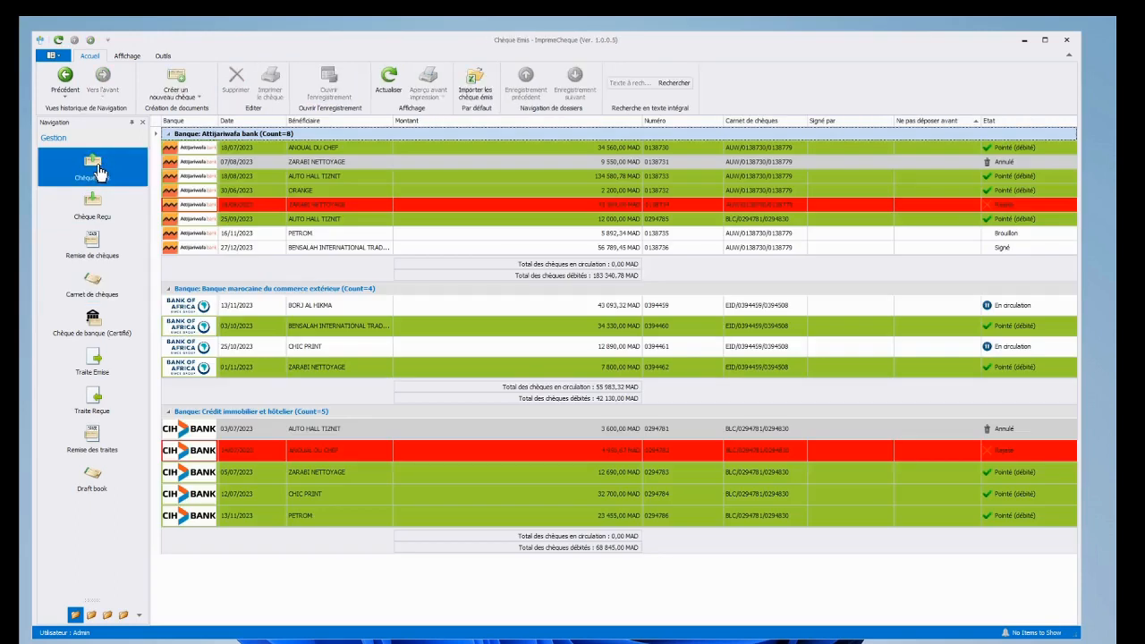
left_click(181, 81)
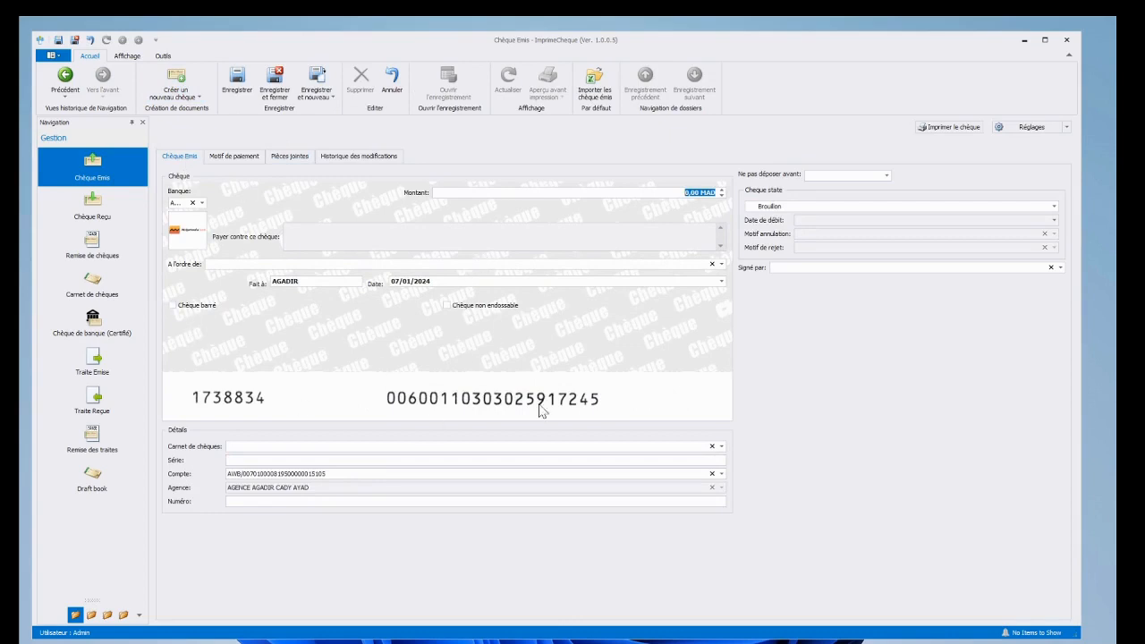
left_click(257, 158)
left_click(290, 159)
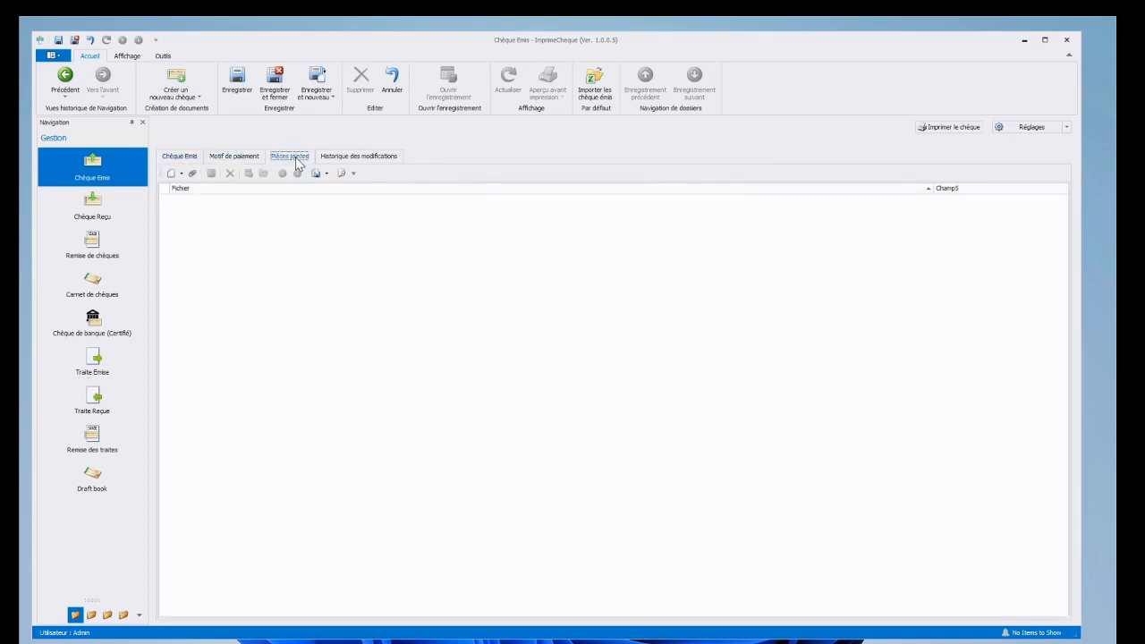
left_click(192, 160)
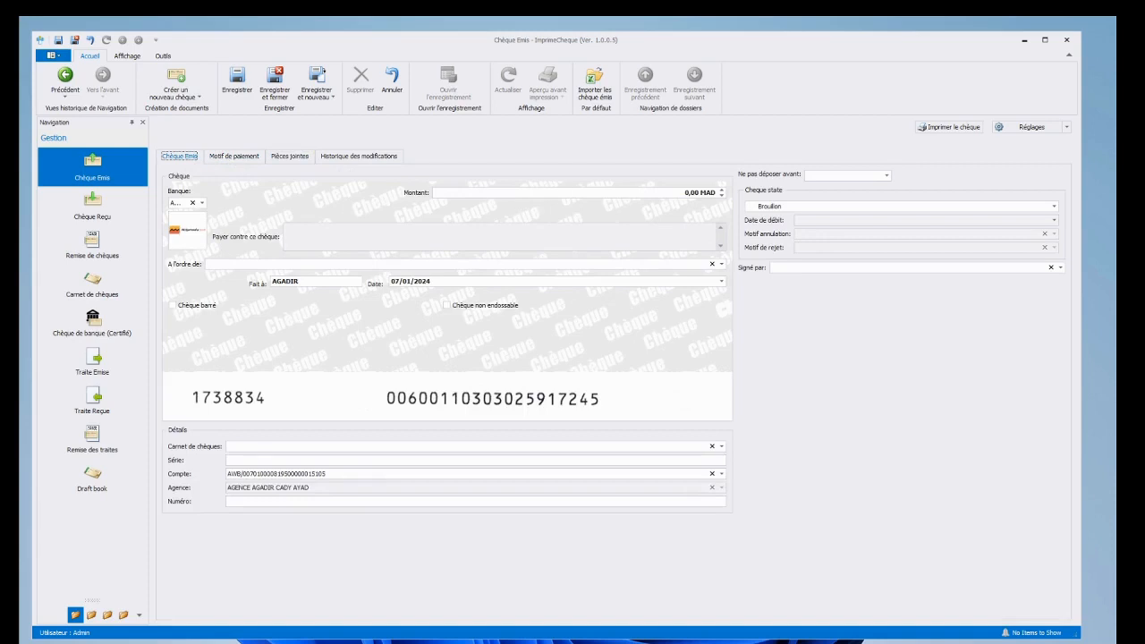
left_click(553, 452)
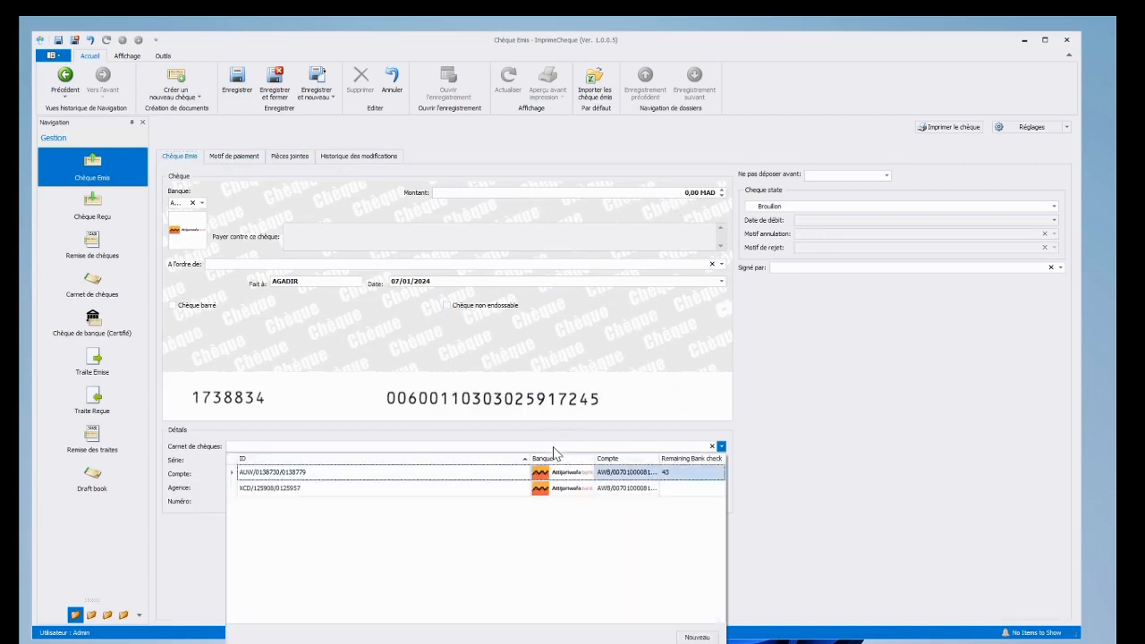
left_click(281, 474)
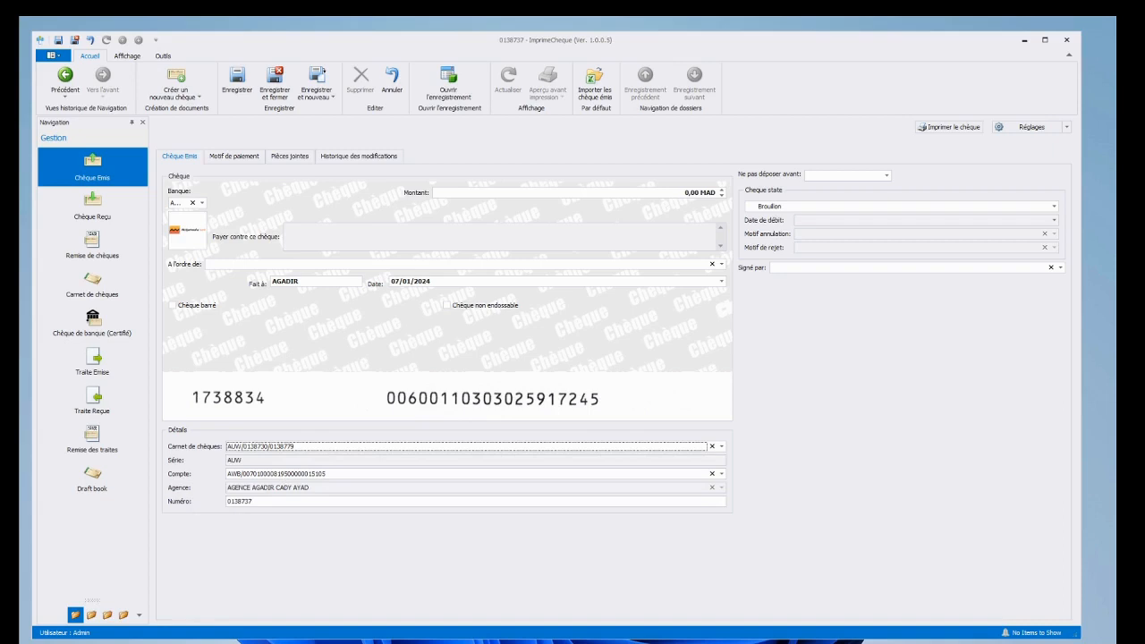
Step: Enter an amount of 56 900 and make CHIC PRINT the payee
left_click(687, 193)
left_click(687, 193)
double_click(686, 193)
type("56 900")
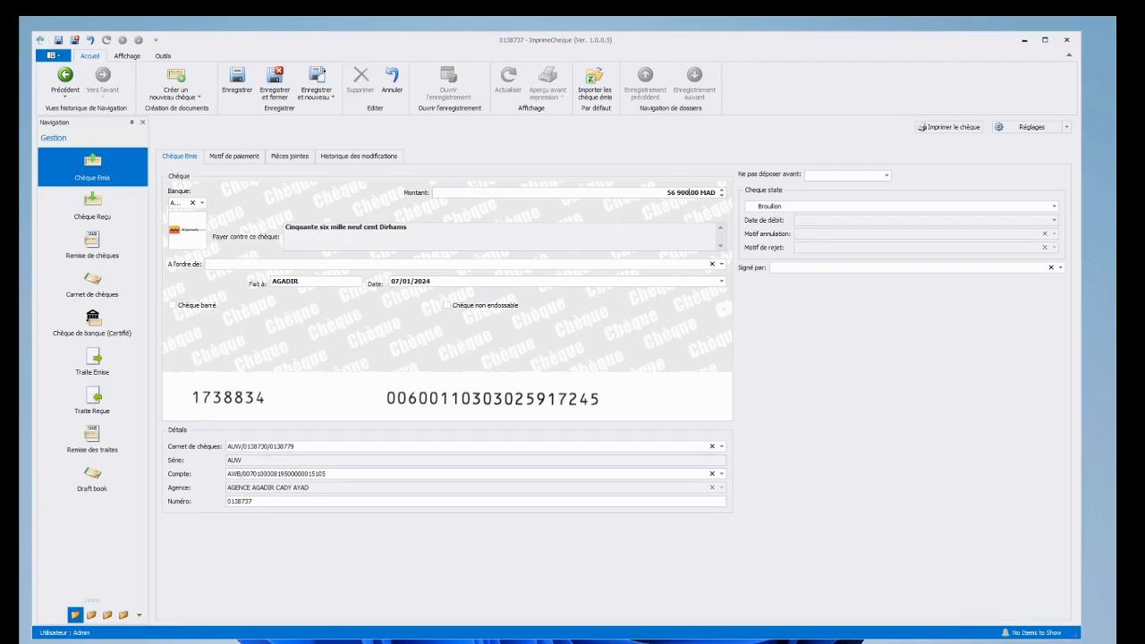
left_click(398, 264)
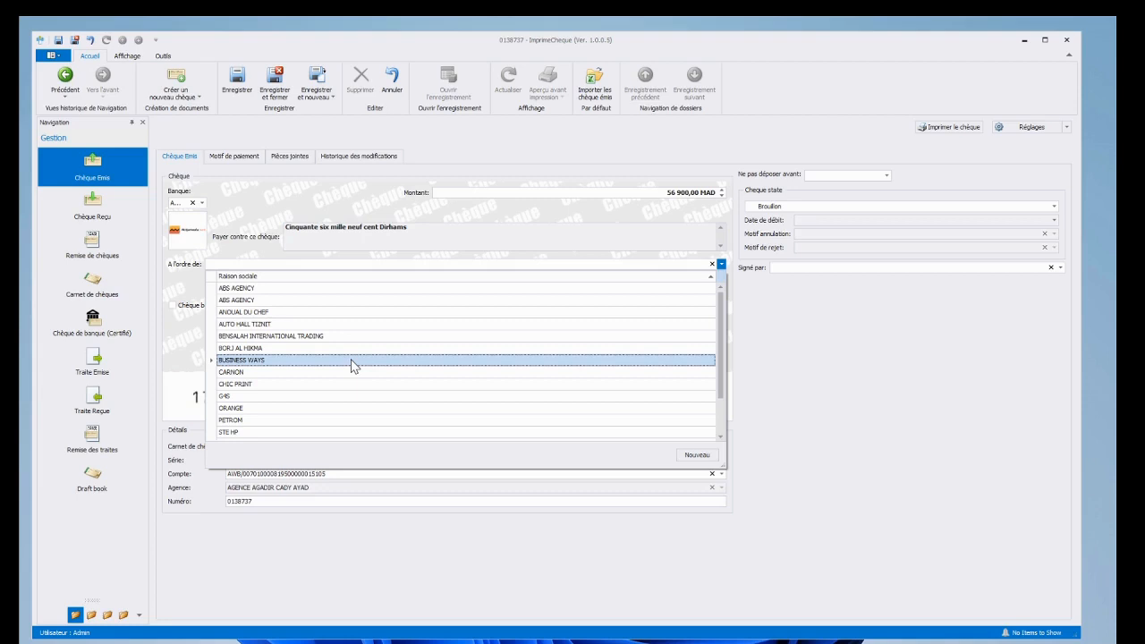
left_click(239, 384)
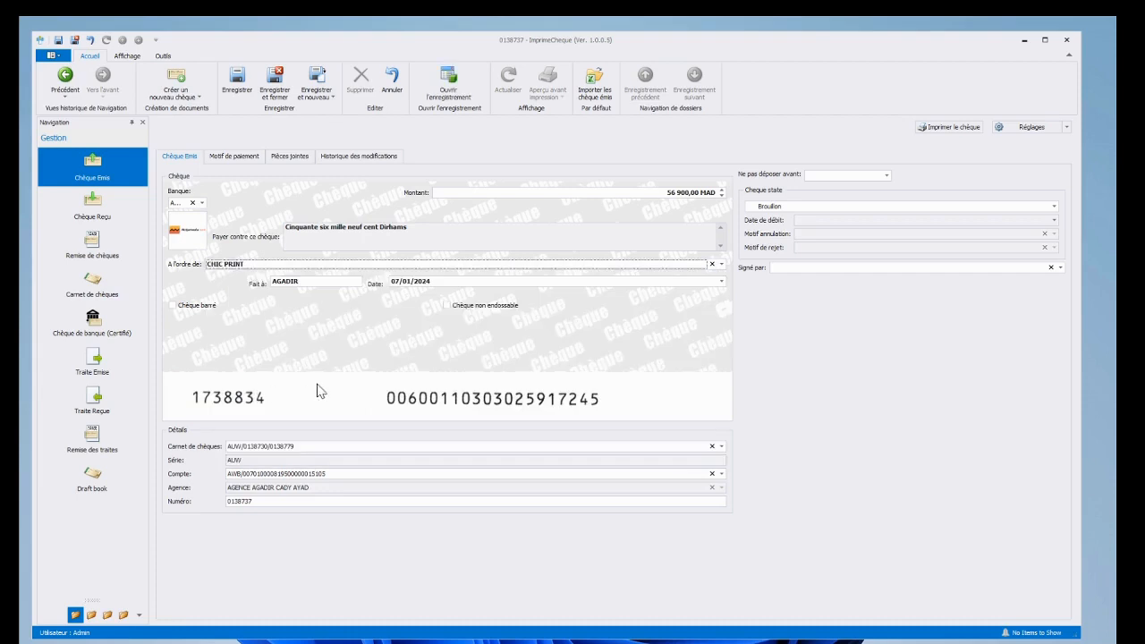
Step: Keep the cheque date 07/01/2024 and set its state to En circulation
left_click(721, 281)
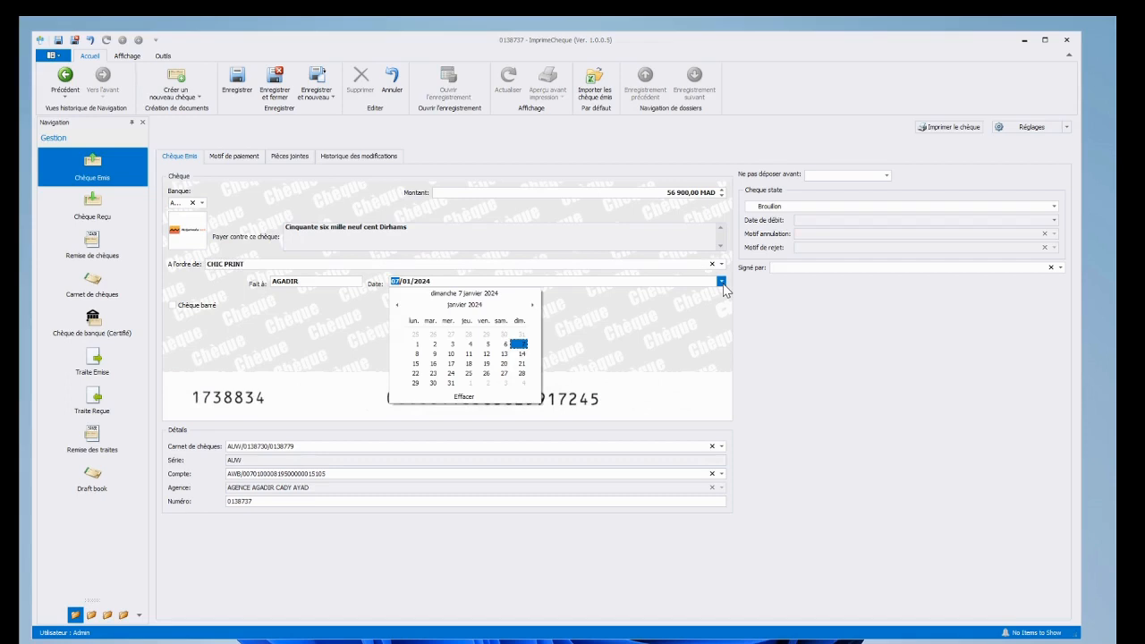
left_click(519, 345)
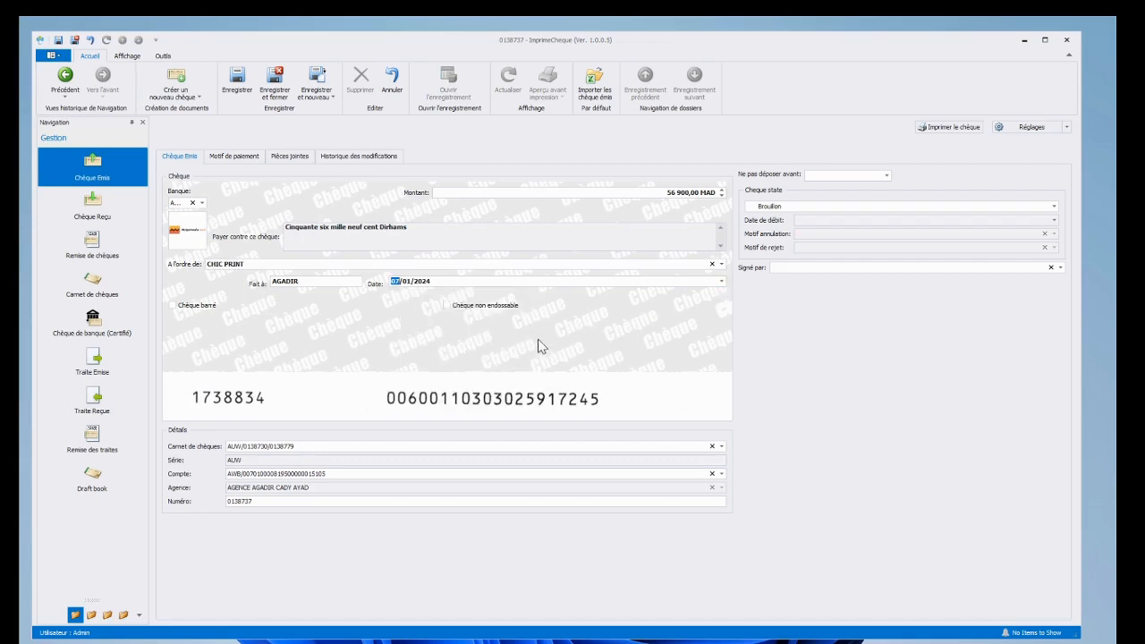
left_click(780, 209)
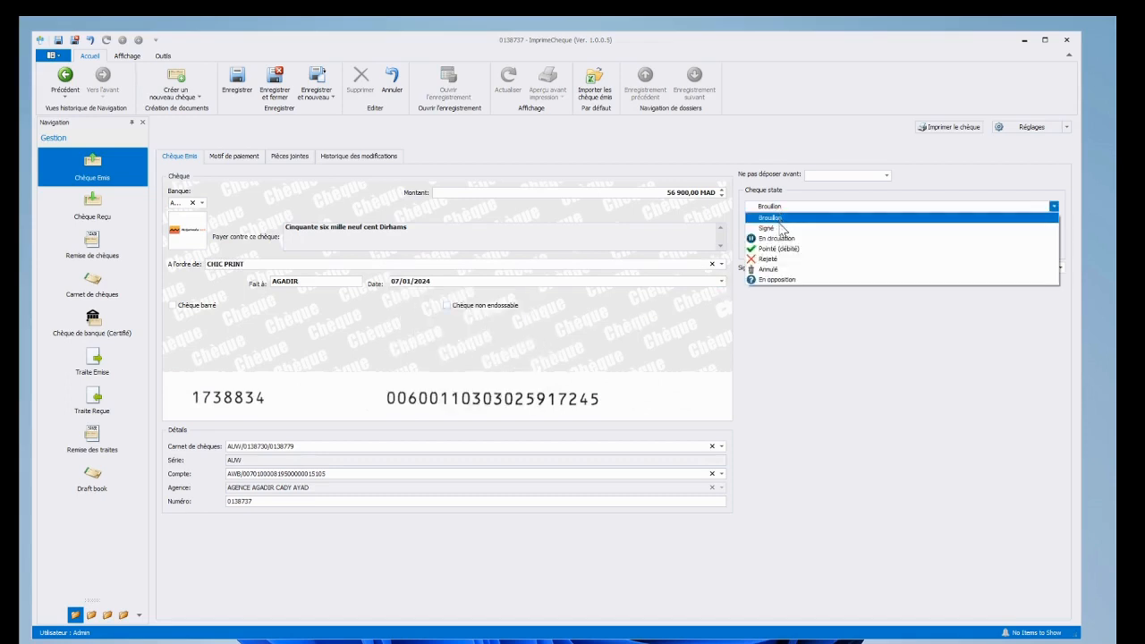
left_click(778, 238)
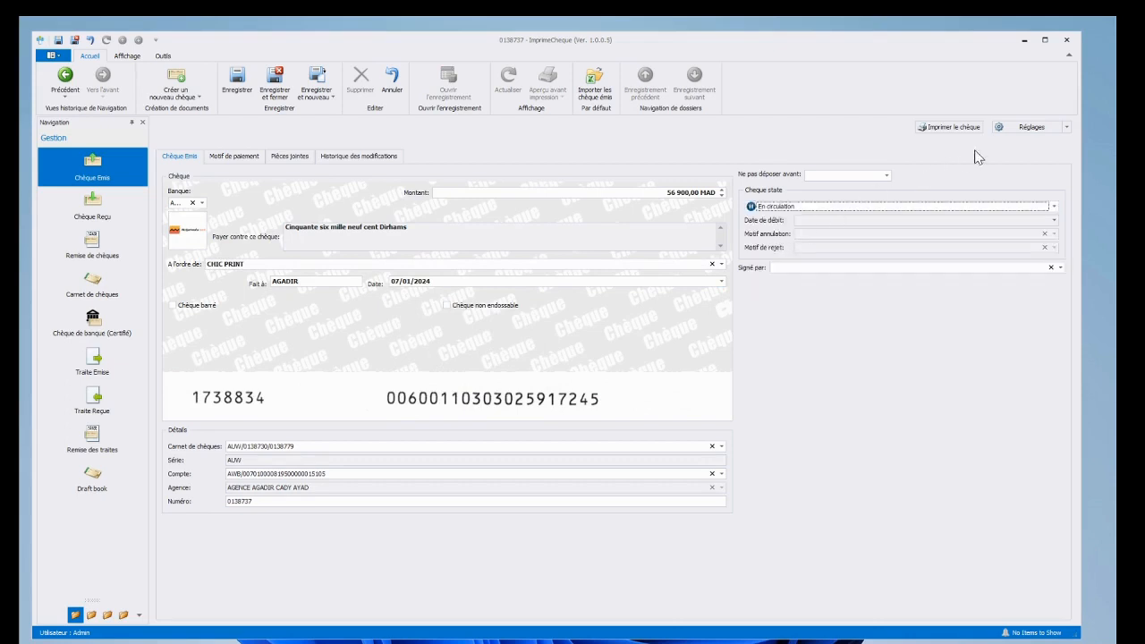
Step: Open the Réglages cheque designer, showing Montant at X 119, Y 13, then close it unchanged
left_click(1024, 130)
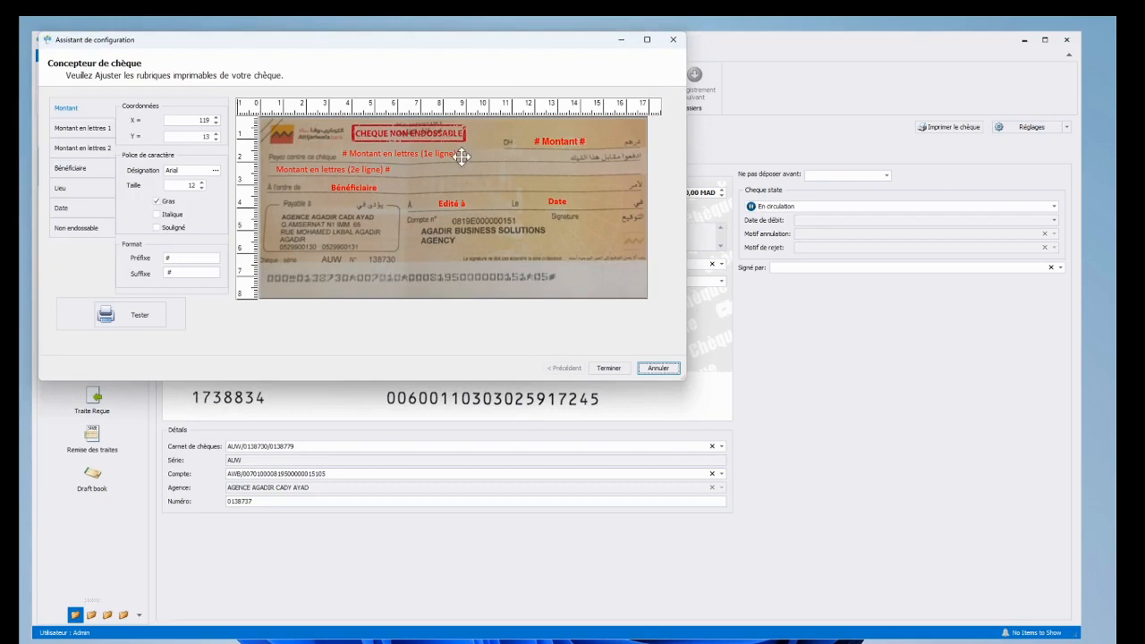
left_click(672, 41)
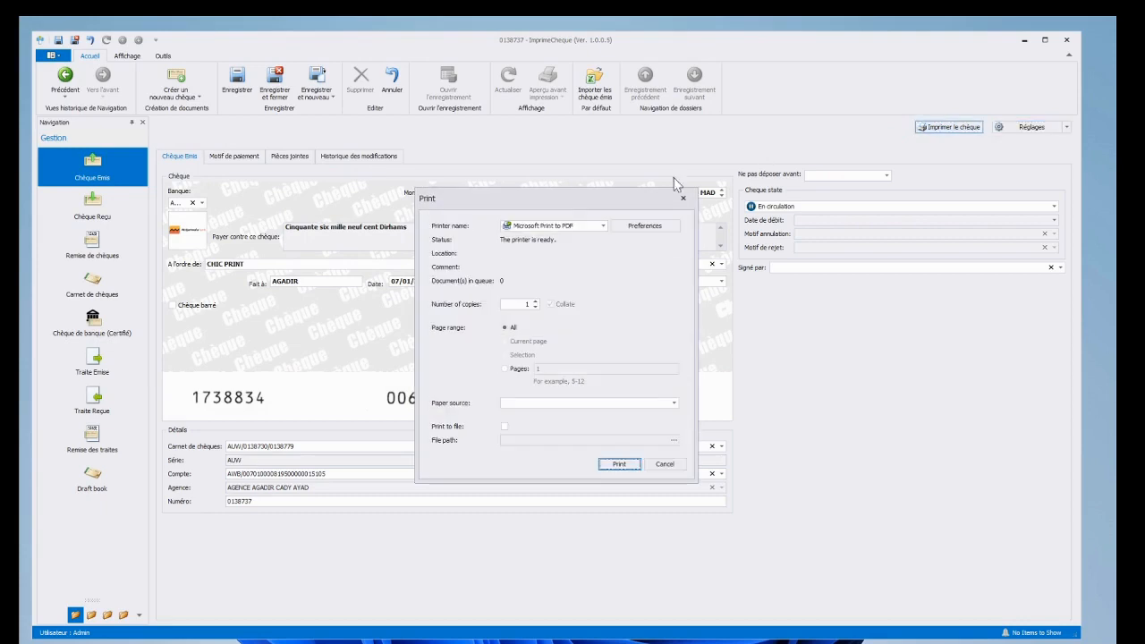
Step: Review the printer list, leave Microsoft Print to PDF selected, and cancel printing
left_click(594, 226)
mouse_move(639, 312)
left_mouse_down()
mouse_move(640, 341)
mouse_move(640, 309)
left_mouse_up()
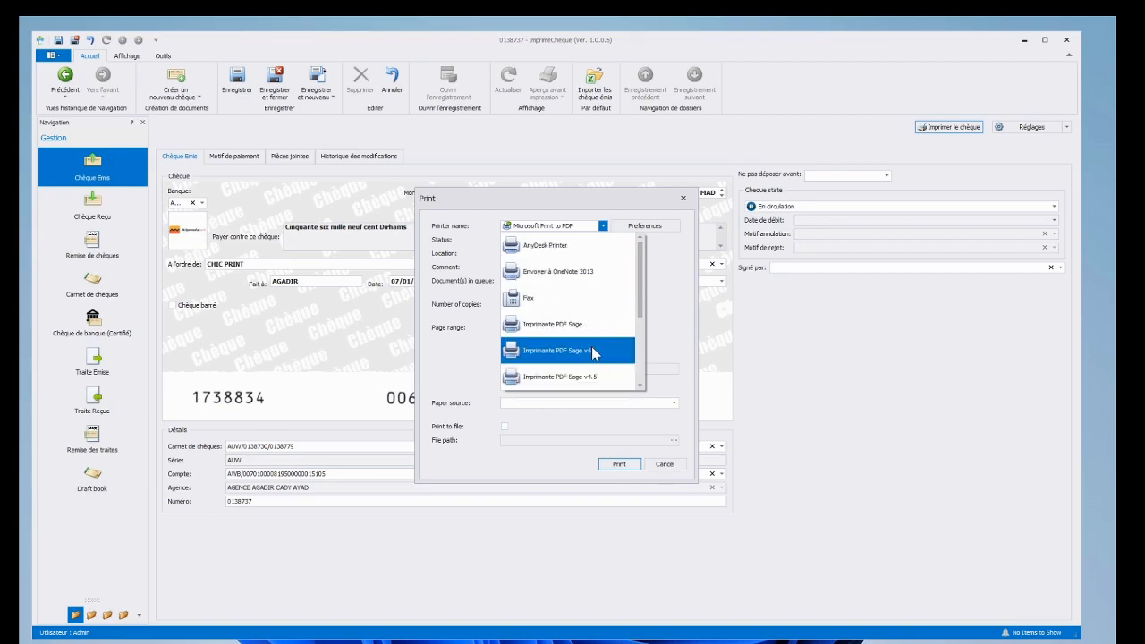
left_click(650, 470)
left_click(665, 464)
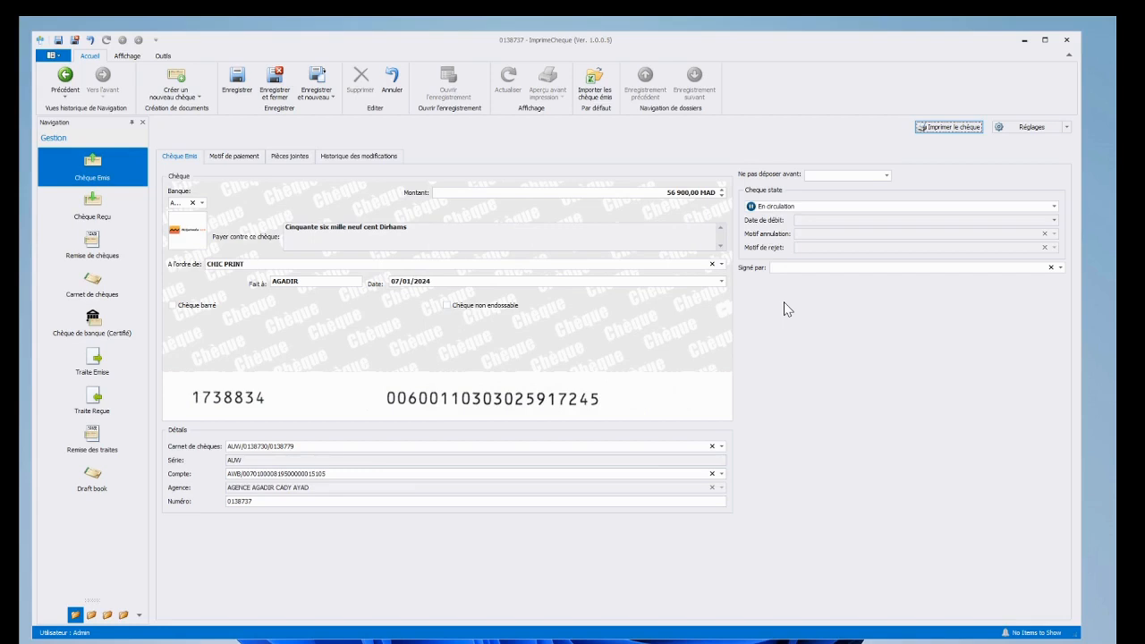
Step: Add a PRESTATION SERVICES payment reason with code FA 3456/2023 dated 31/12/2023
left_click(227, 158)
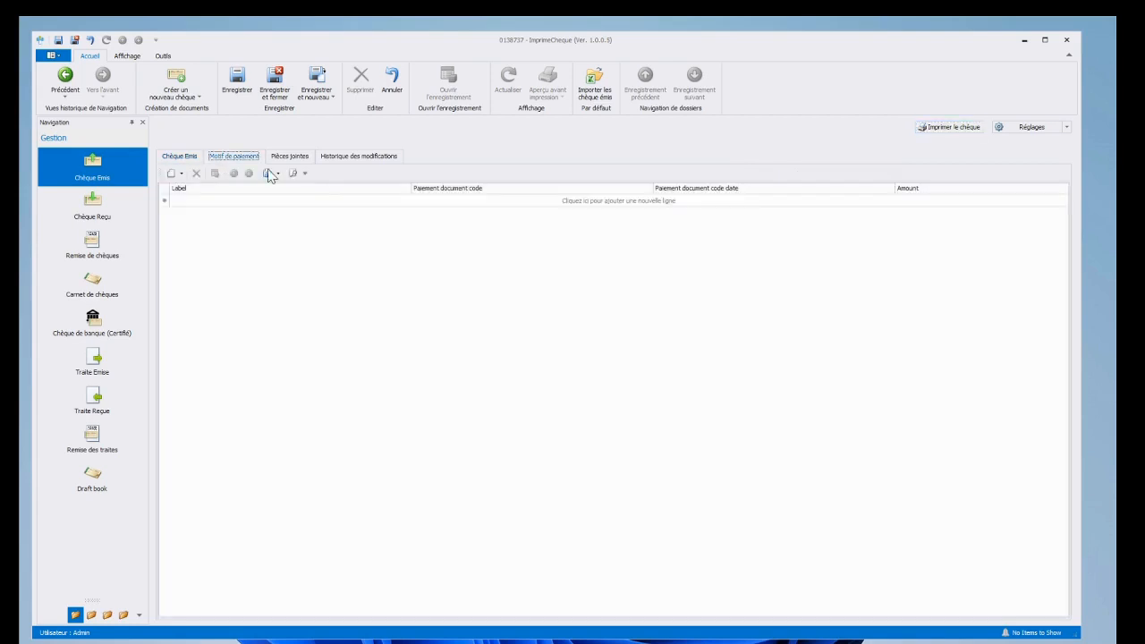
left_click(217, 204)
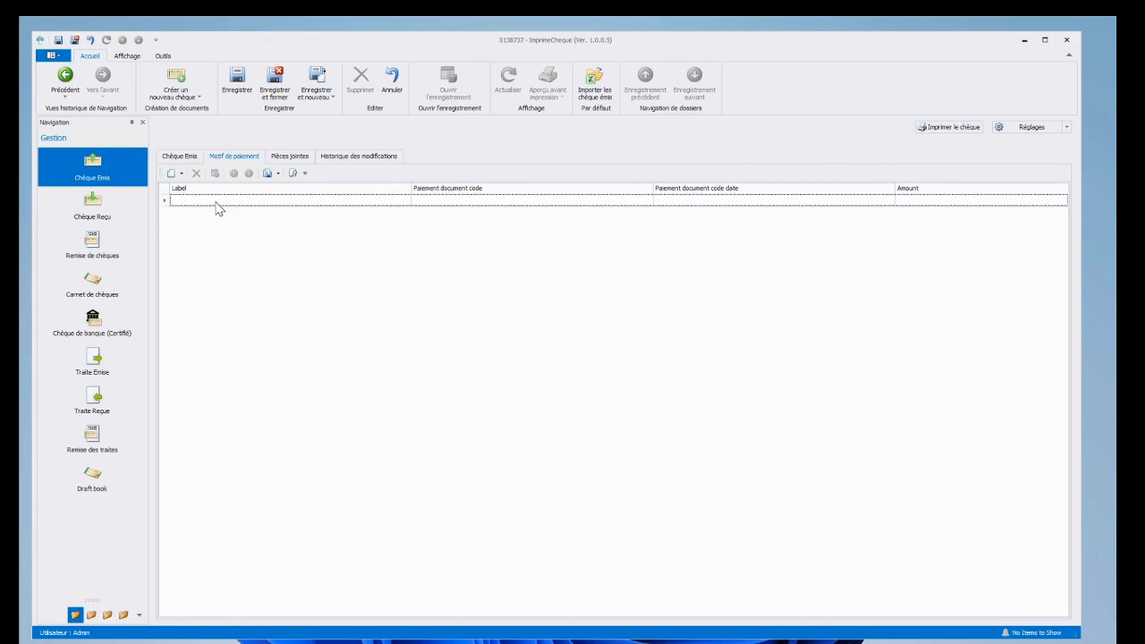
type("PRESTATION SERVICES")
left_click(525, 205)
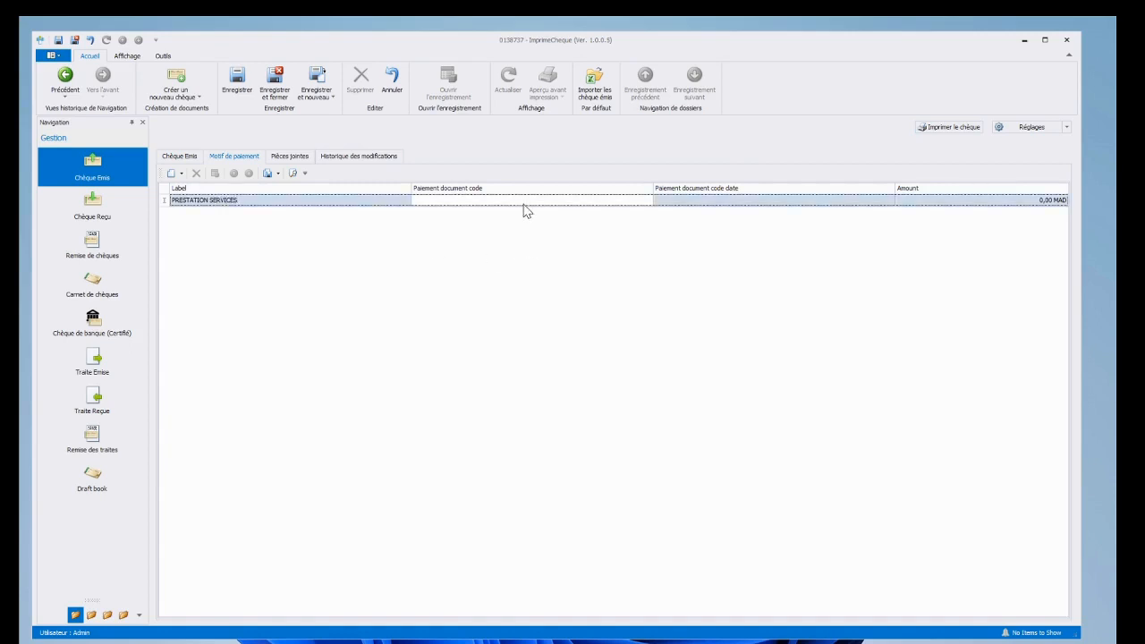
type("P")
type("A 3456/2023")
left_click(759, 206)
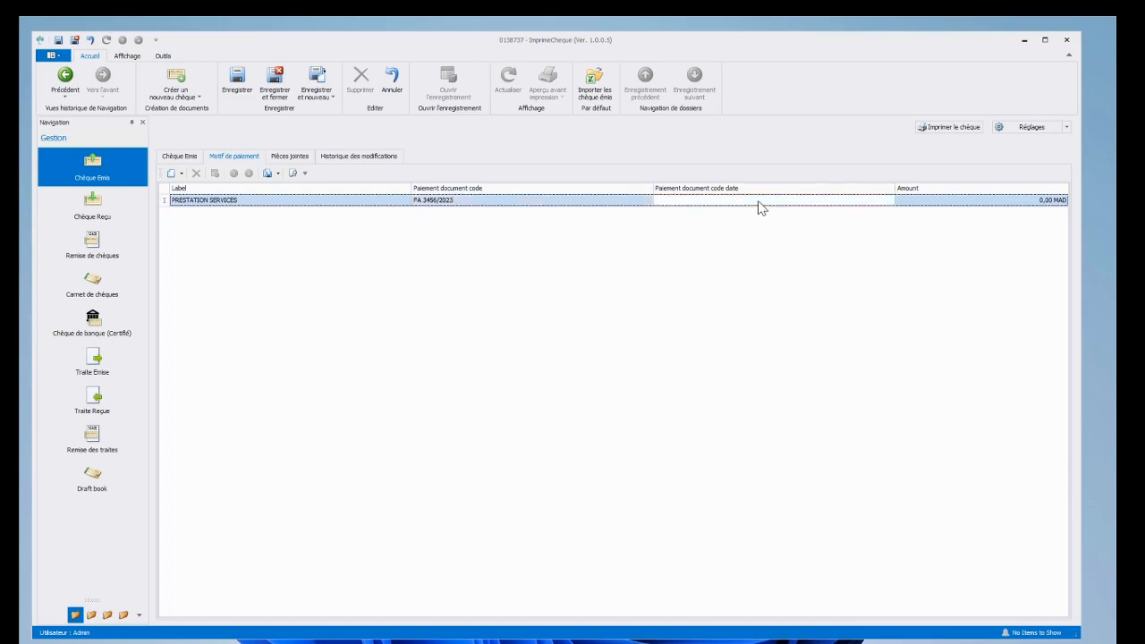
type("25")
type("31")
left_click(681, 200)
type("2")
left_click(1001, 199)
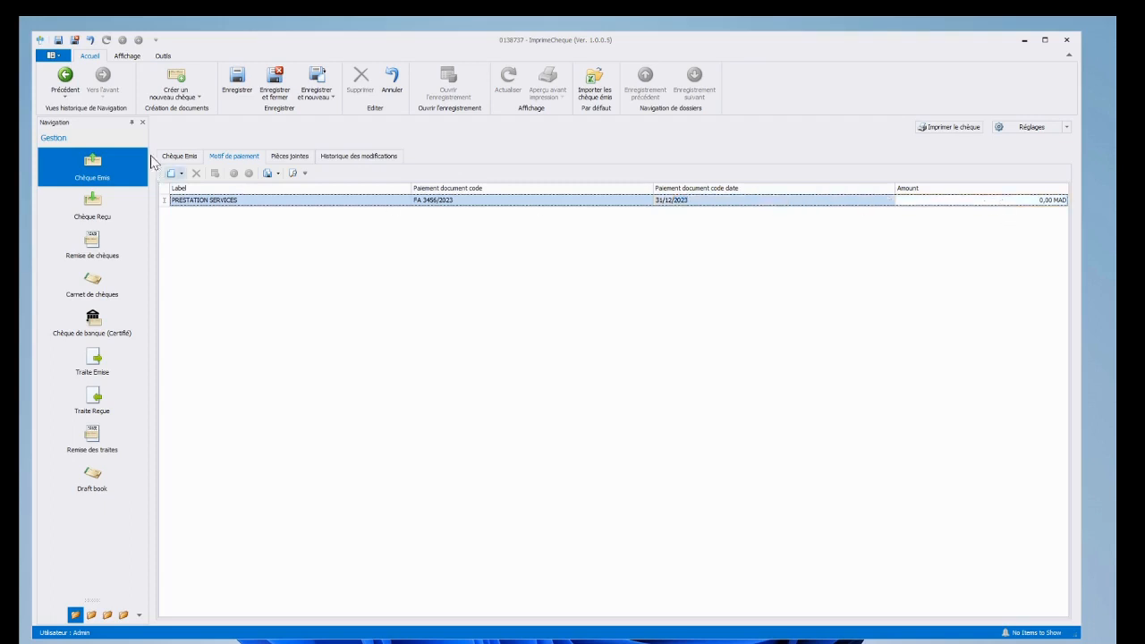
Step: Give the payment reason line 56 900,00 MAD and save and close the cheque
left_click(178, 157)
left_click(233, 156)
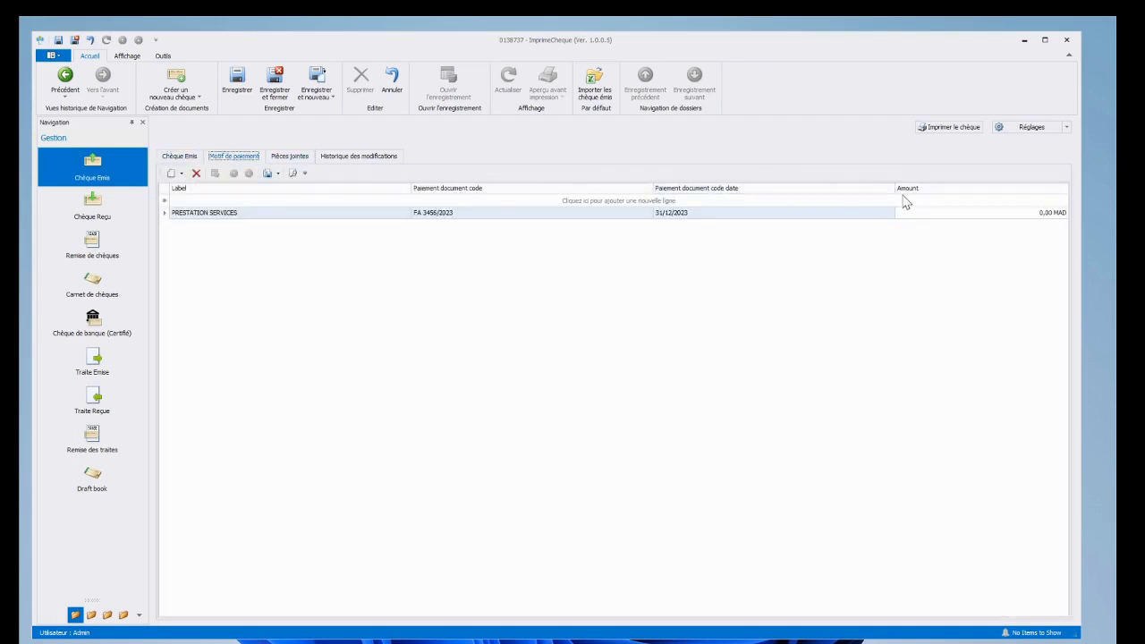
left_click(974, 215)
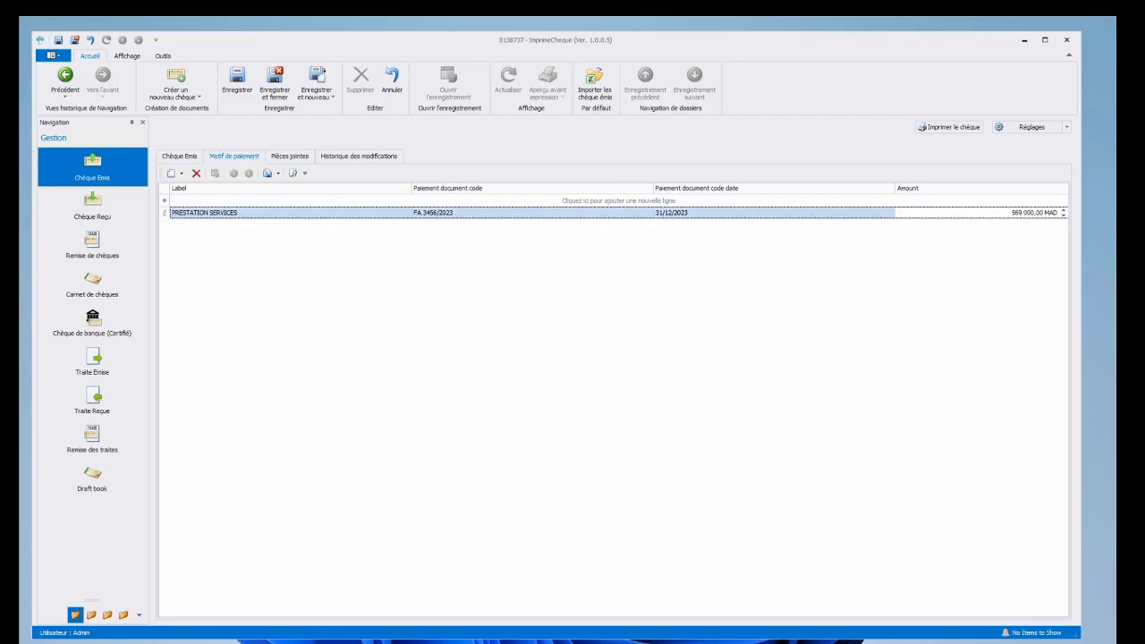
type("5690")
key("Return")
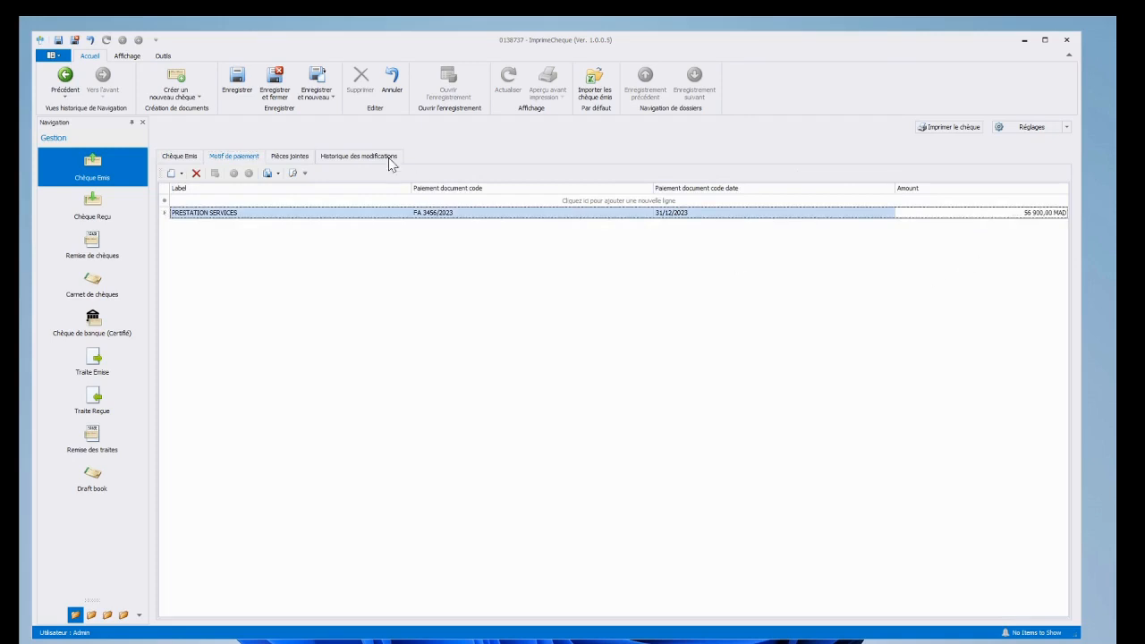
left_click(284, 90)
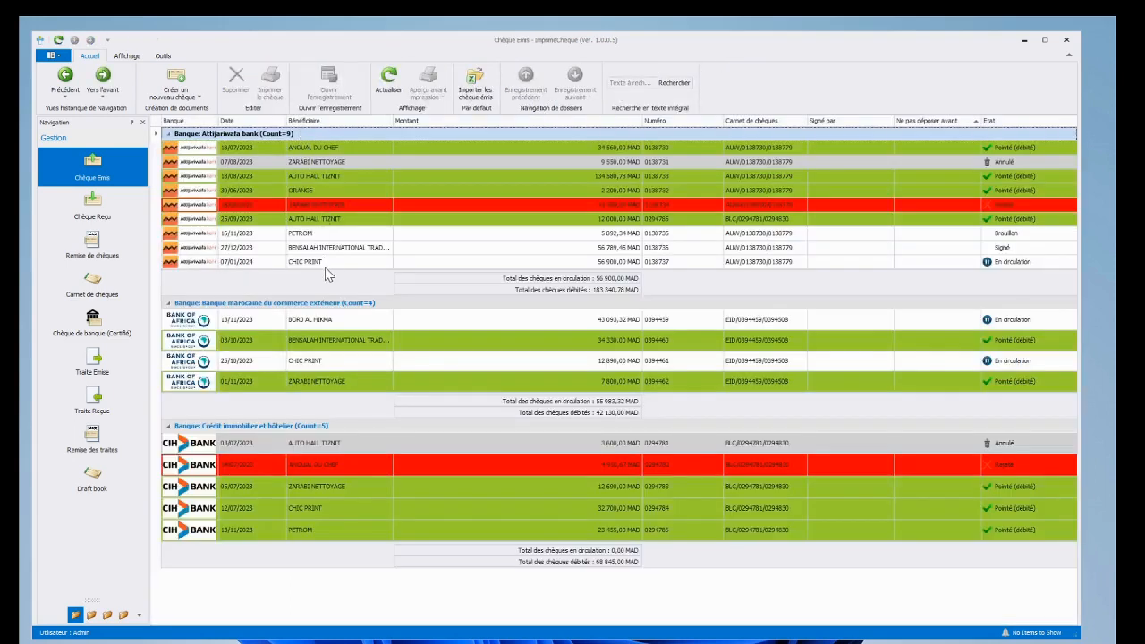
left_click(324, 262)
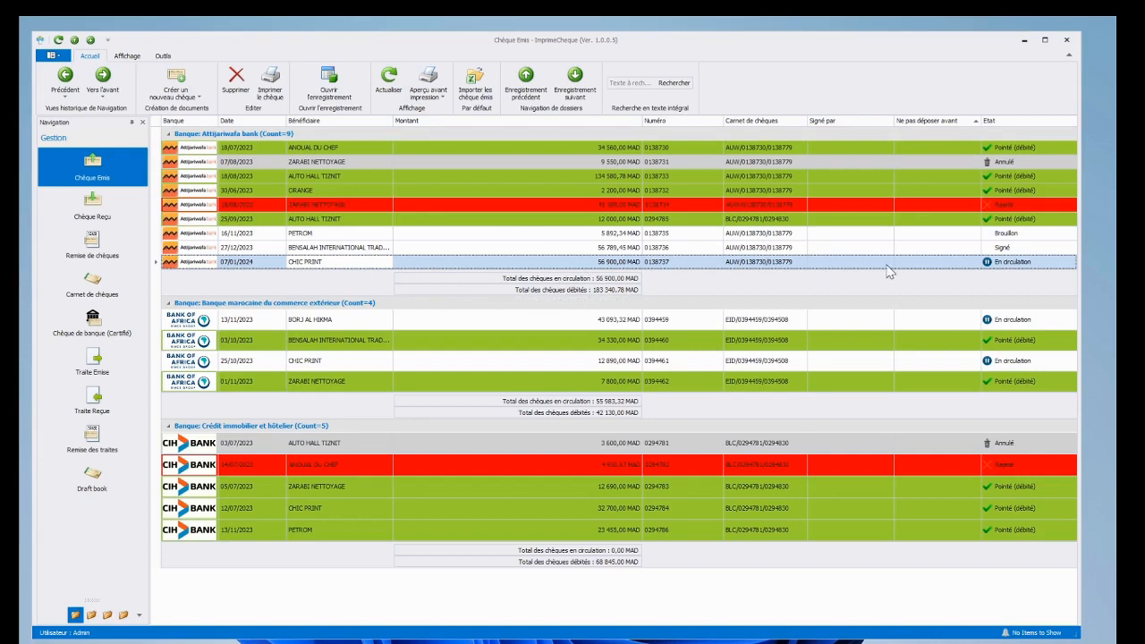
left_click(1030, 264)
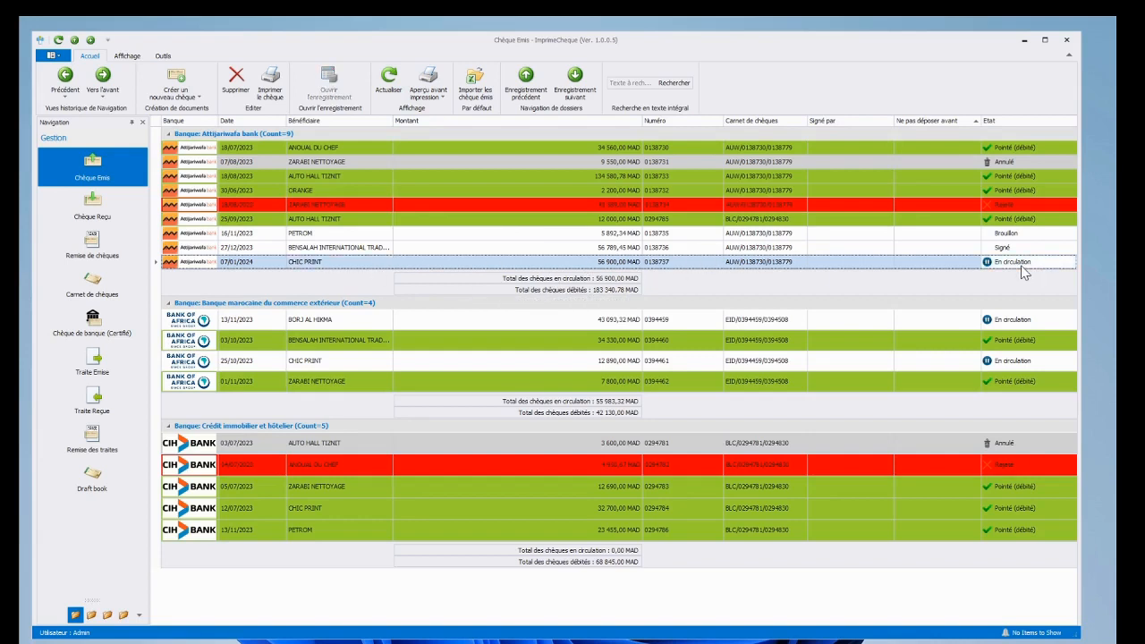
double_click(533, 262)
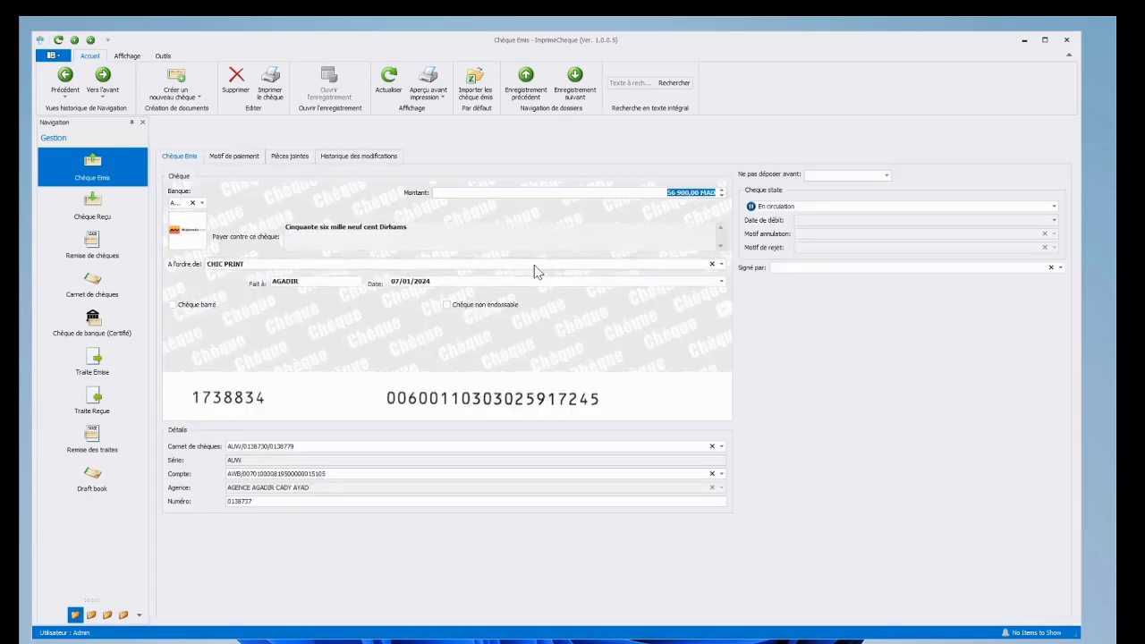
left_click(830, 210)
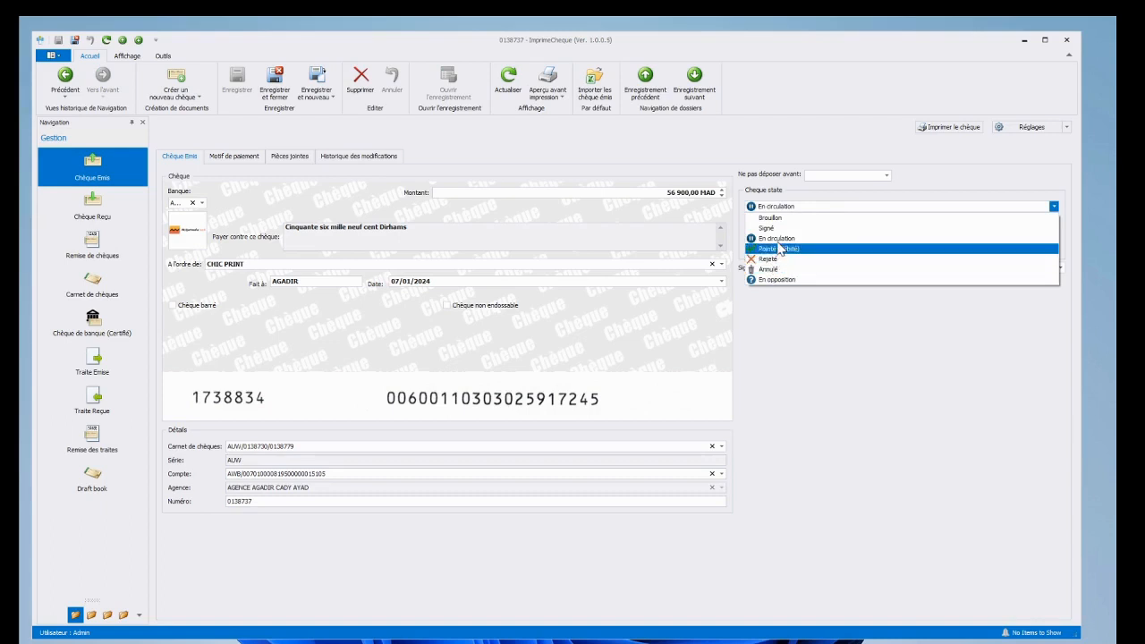
left_click(777, 238)
left_click(275, 85)
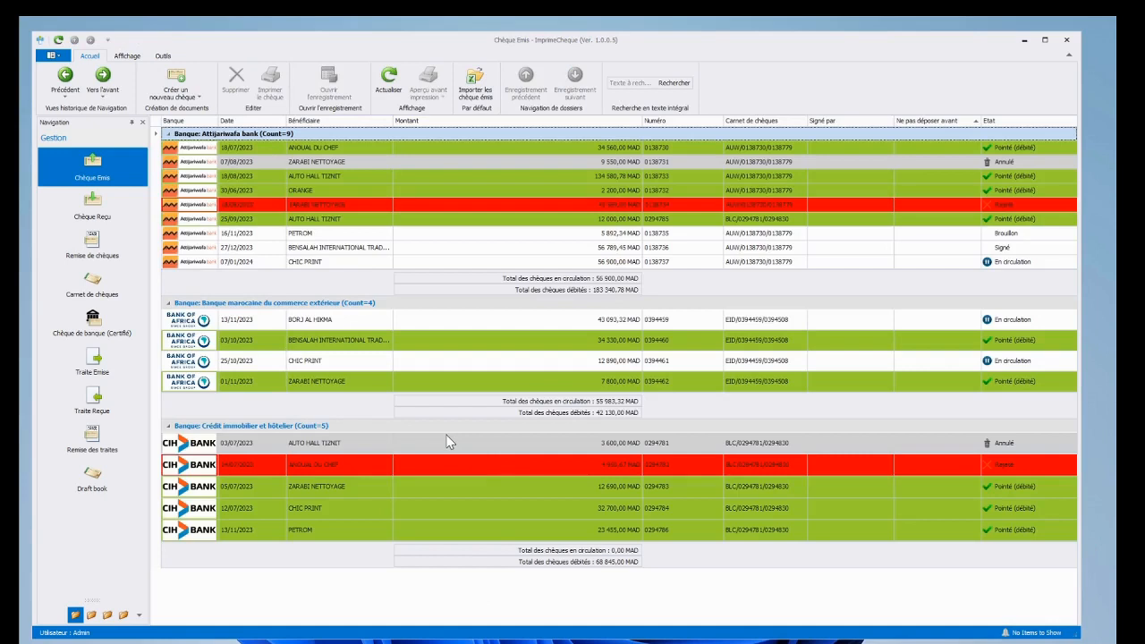
Step: Discard a blank new received cheque unsaved, then list the cheque remittances
left_click(97, 211)
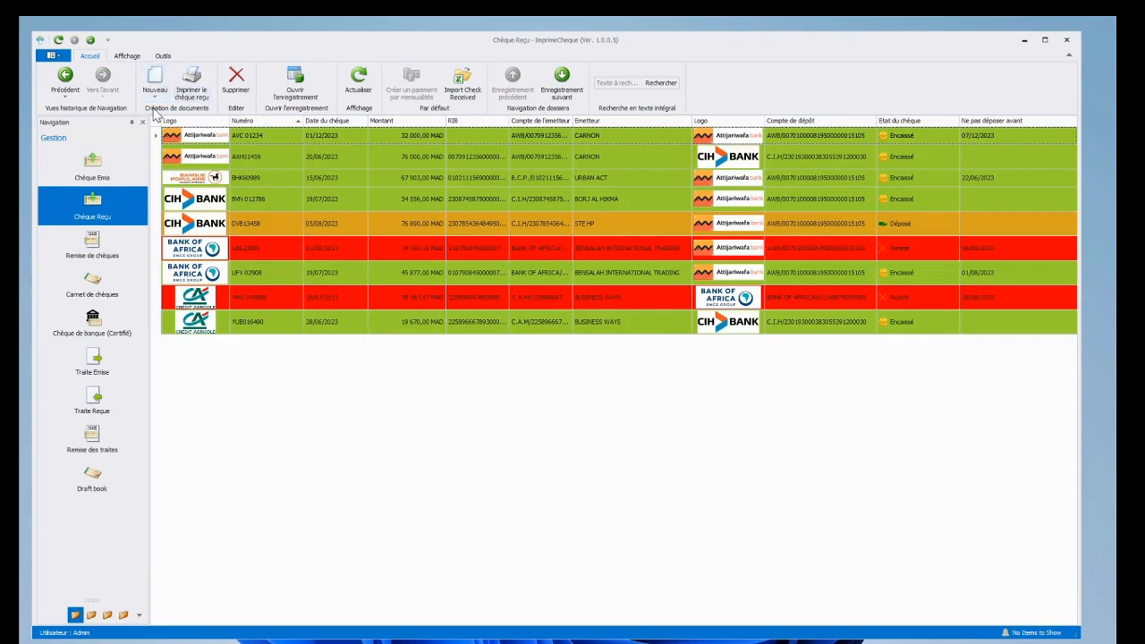
left_click(155, 75)
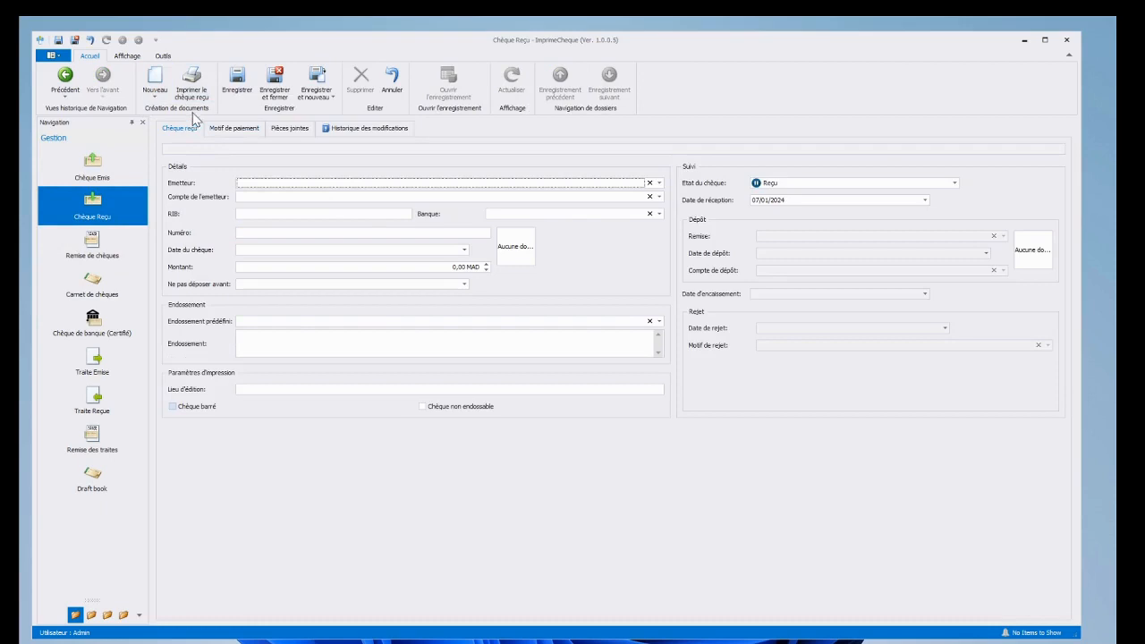
left_click(393, 81)
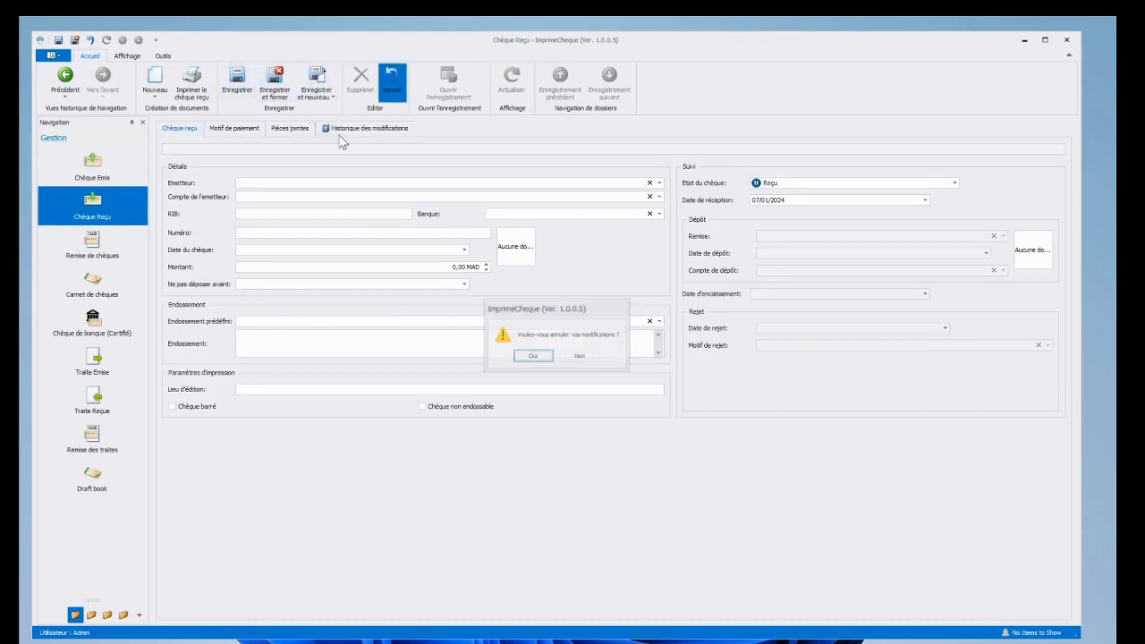
left_click(531, 357)
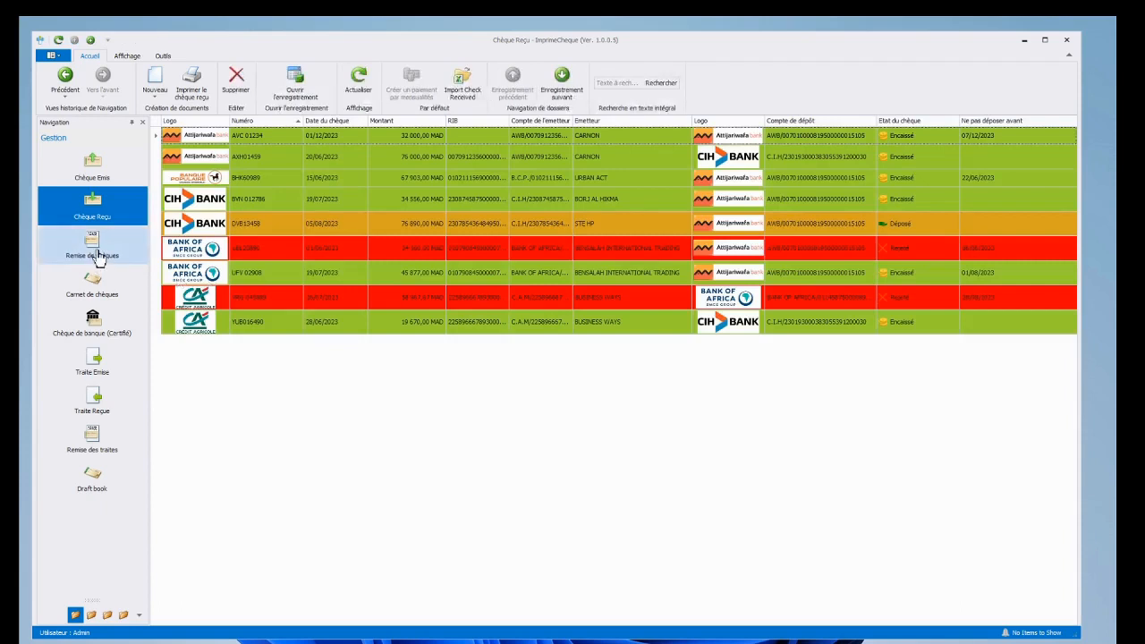
left_click(98, 256)
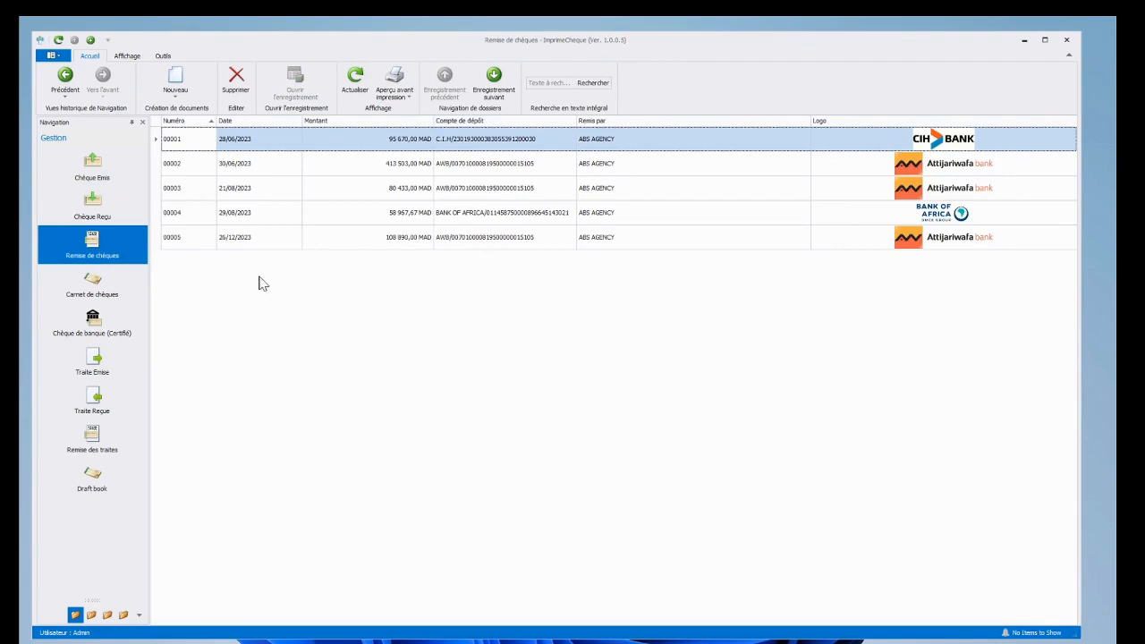
Step: Open cheque book AUW/0138730/0138779 and view rejected cheque 0138734 full screen before closing it
left_click(91, 300)
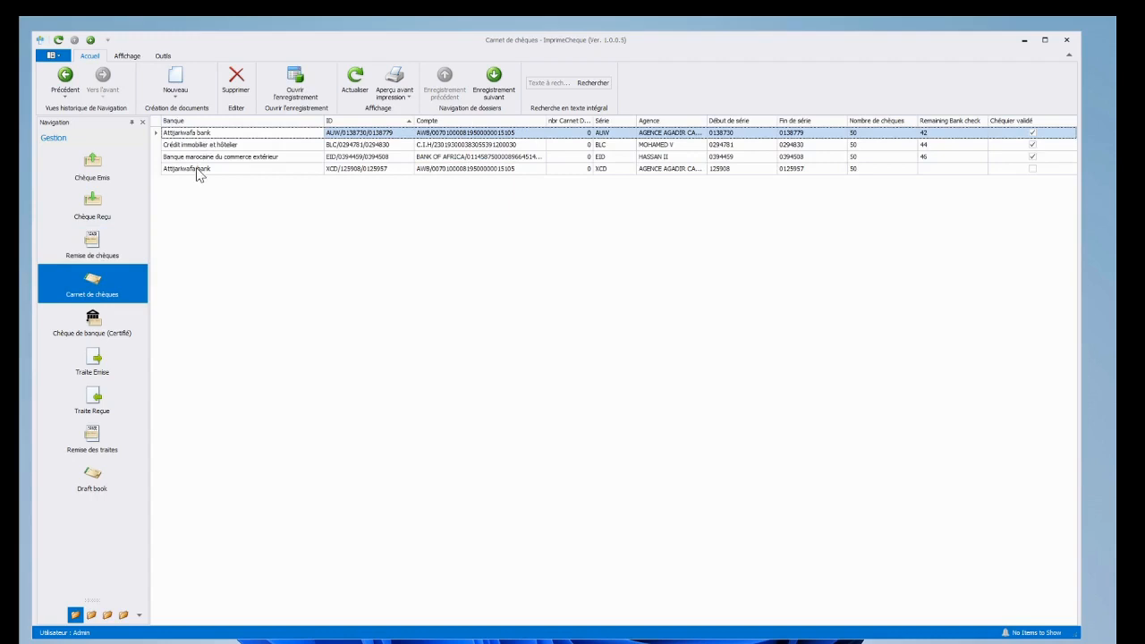
double_click(208, 134)
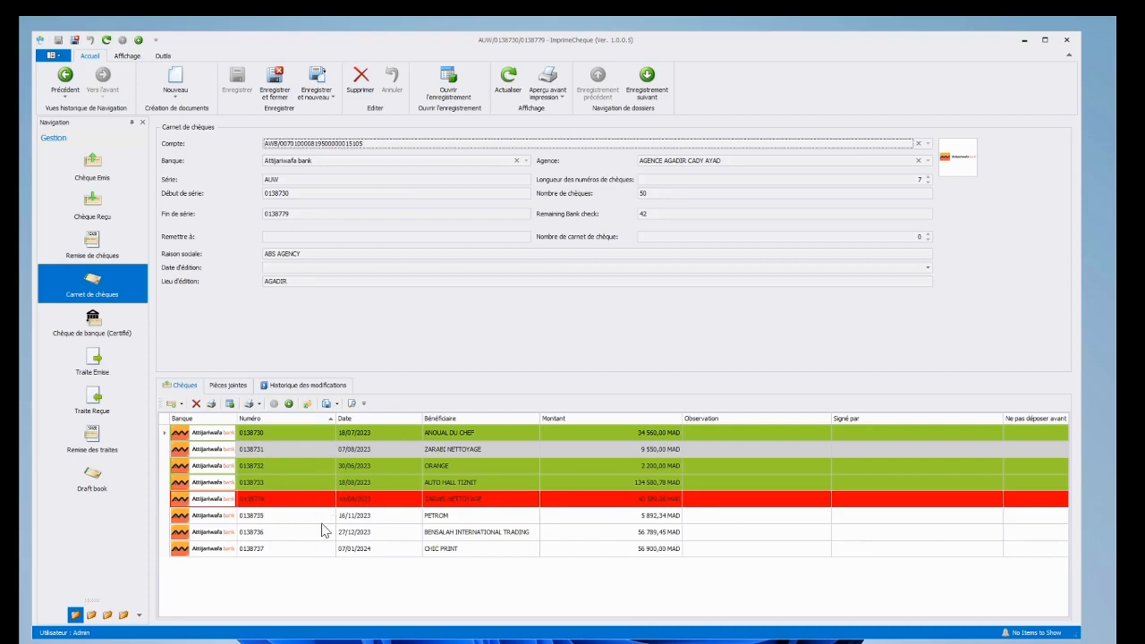
left_click(295, 499)
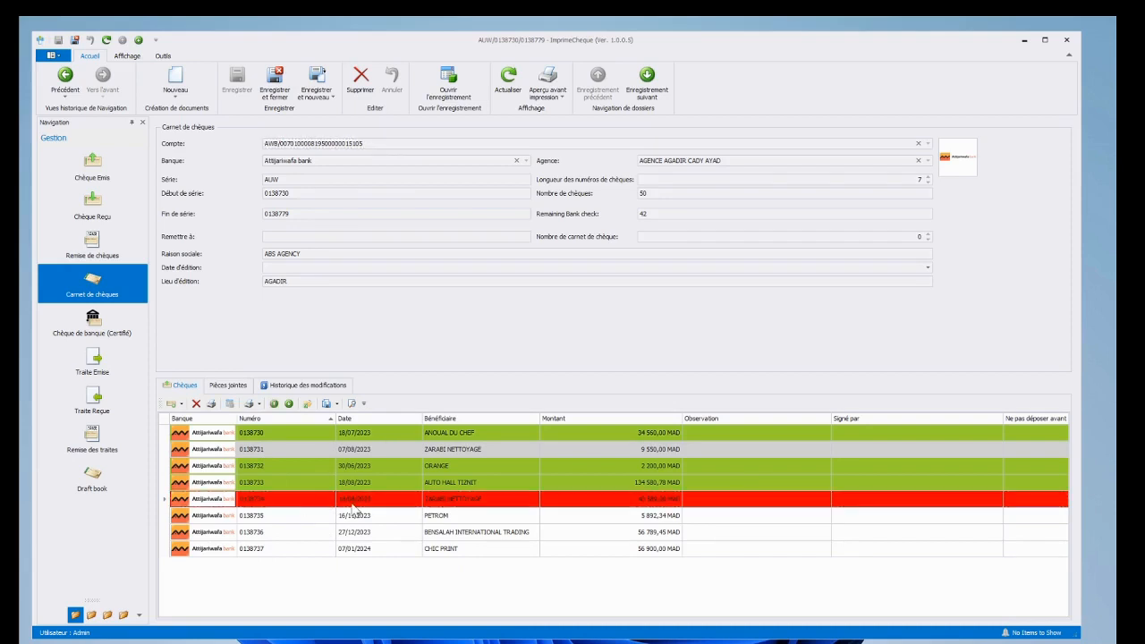
left_click_drag(1144, 161, 480, 168)
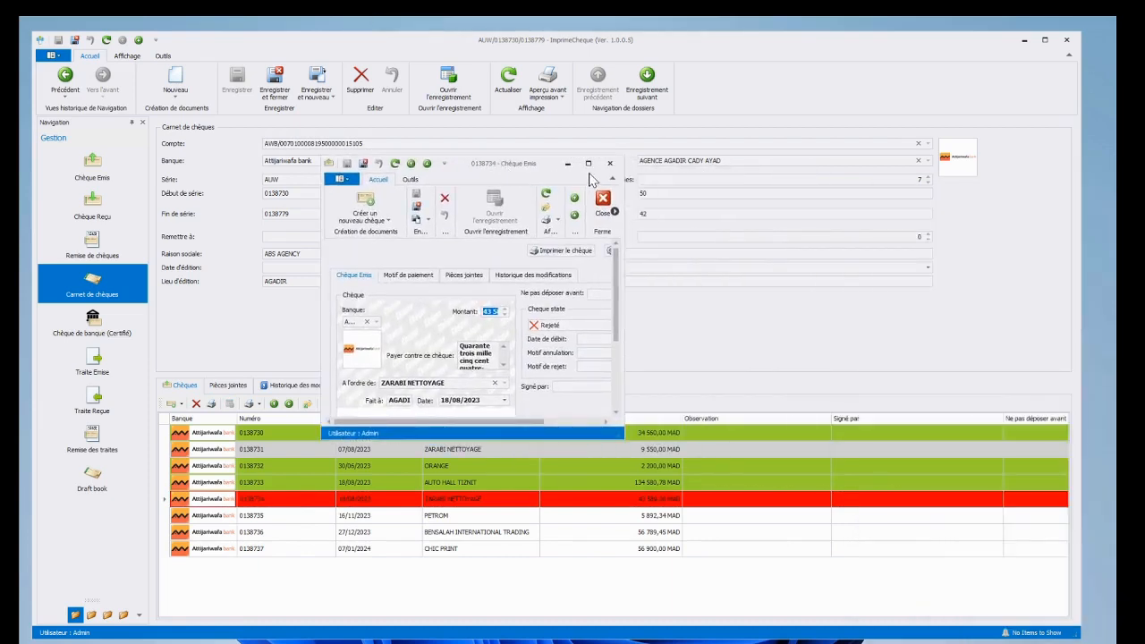
left_click(587, 163)
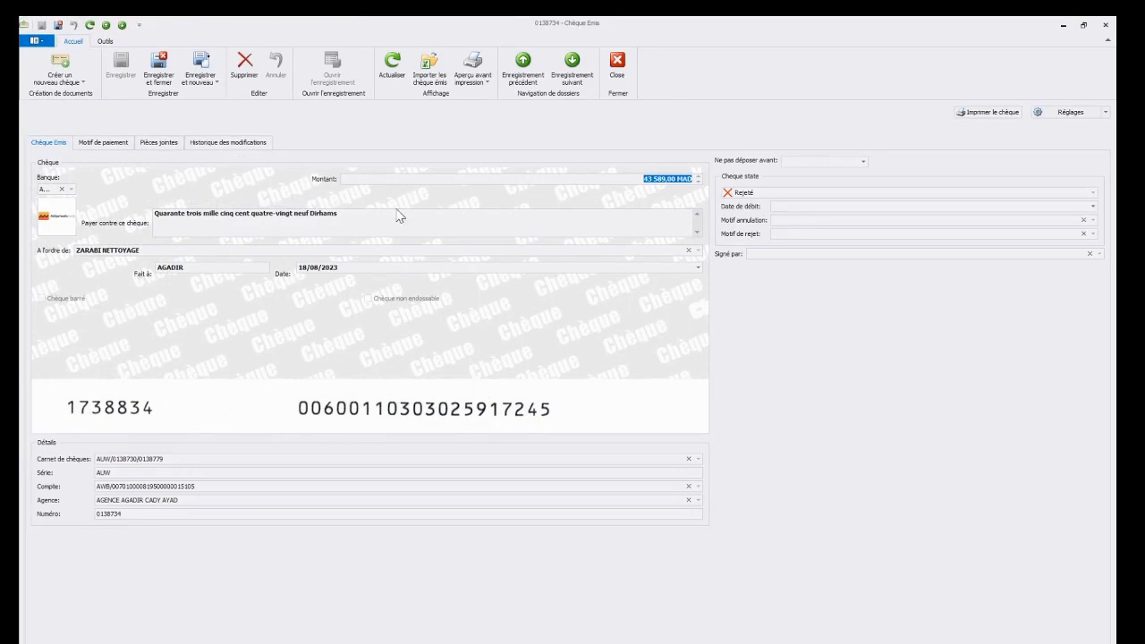
left_click(1105, 24)
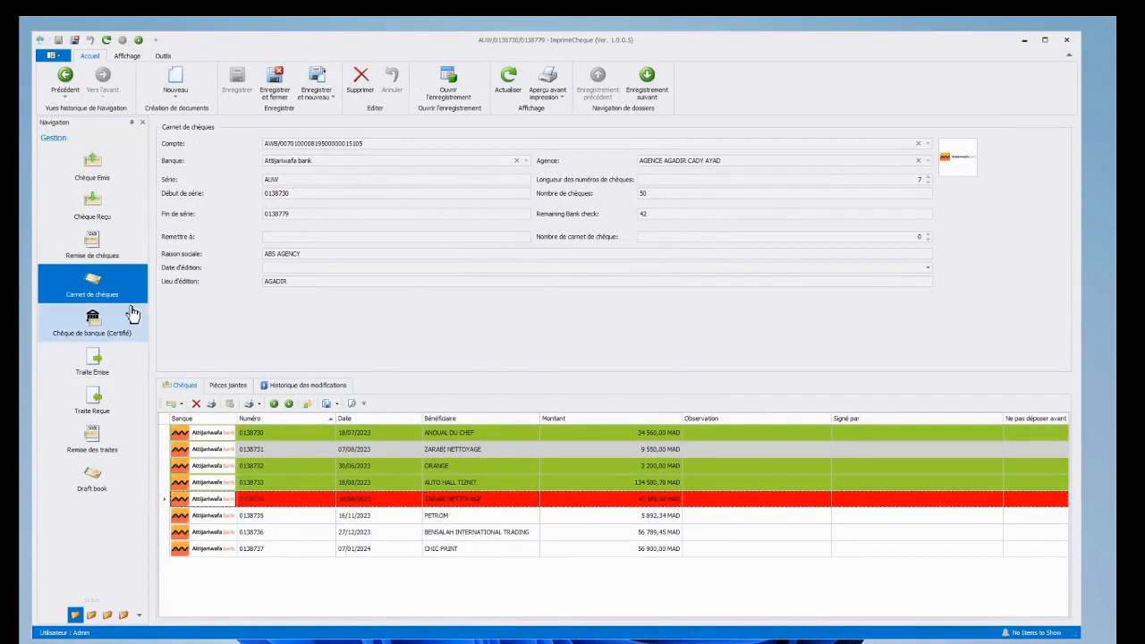
Step: Browse the Traite Emise, Traite Reçue and Draft book lists
left_click(98, 366)
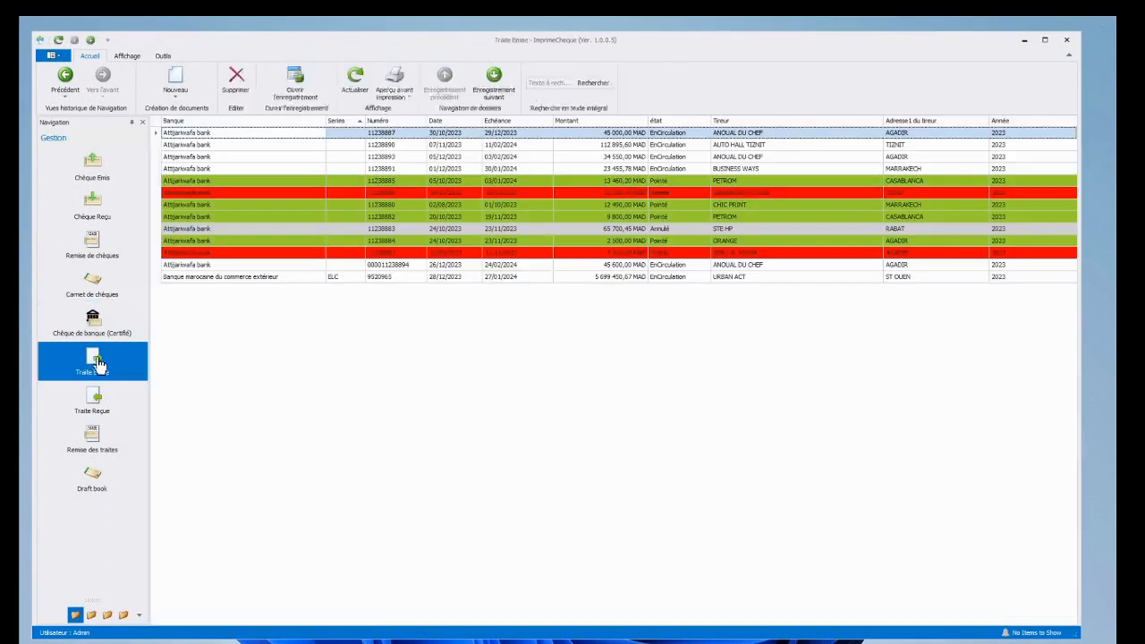
left_click(109, 408)
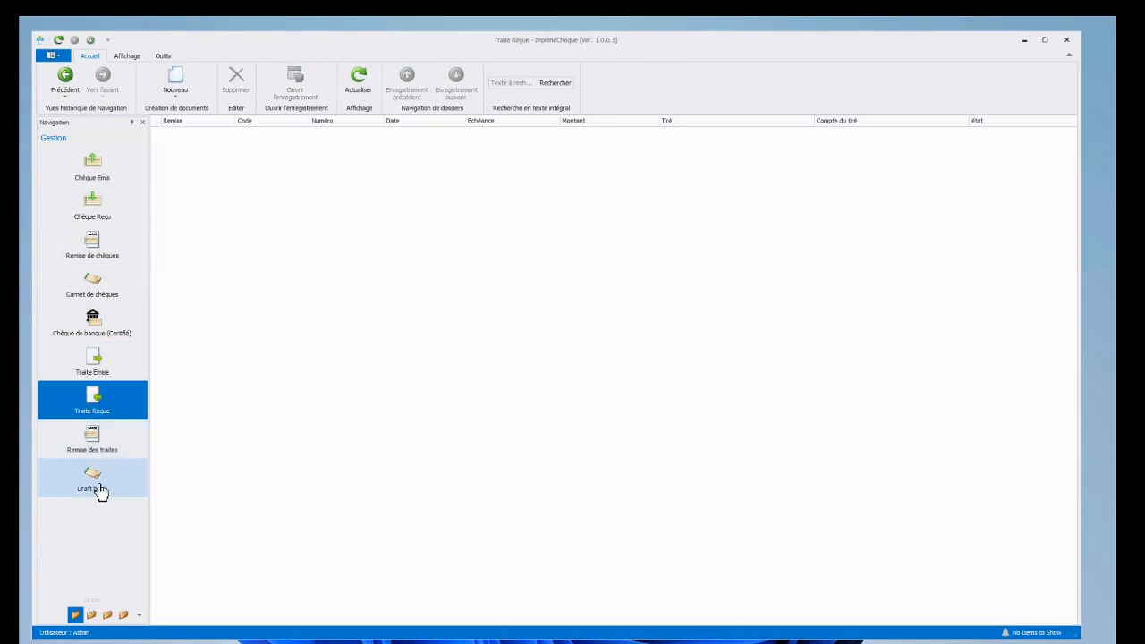
left_click(96, 484)
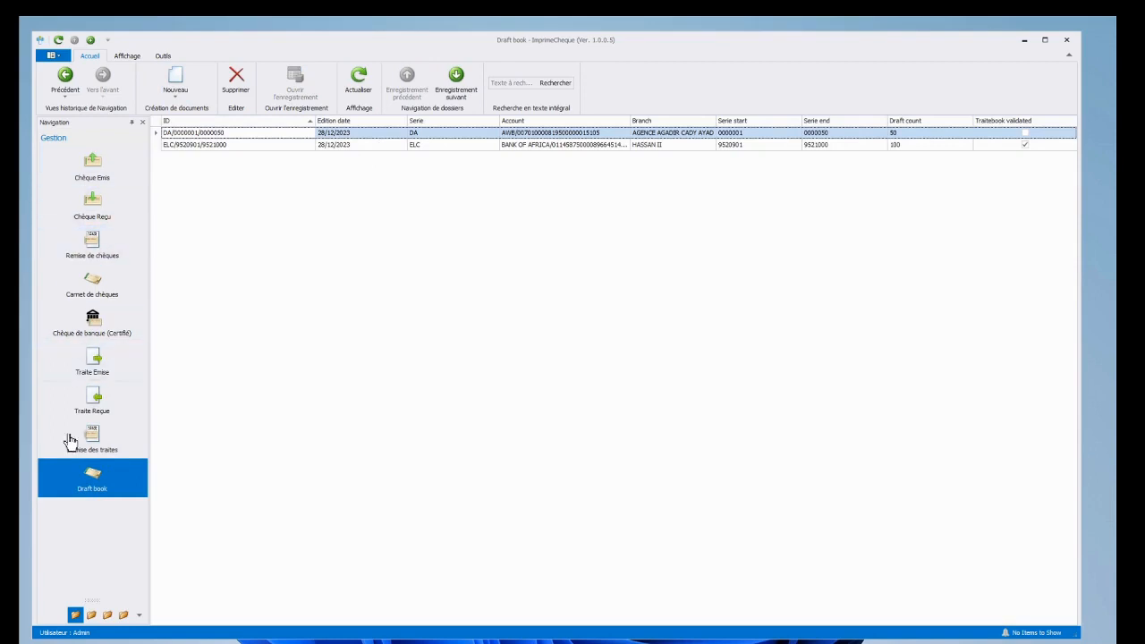
Step: Move through the Paramètres and Sécurité groups to the empty Dossier company-file setup page
left_click(91, 616)
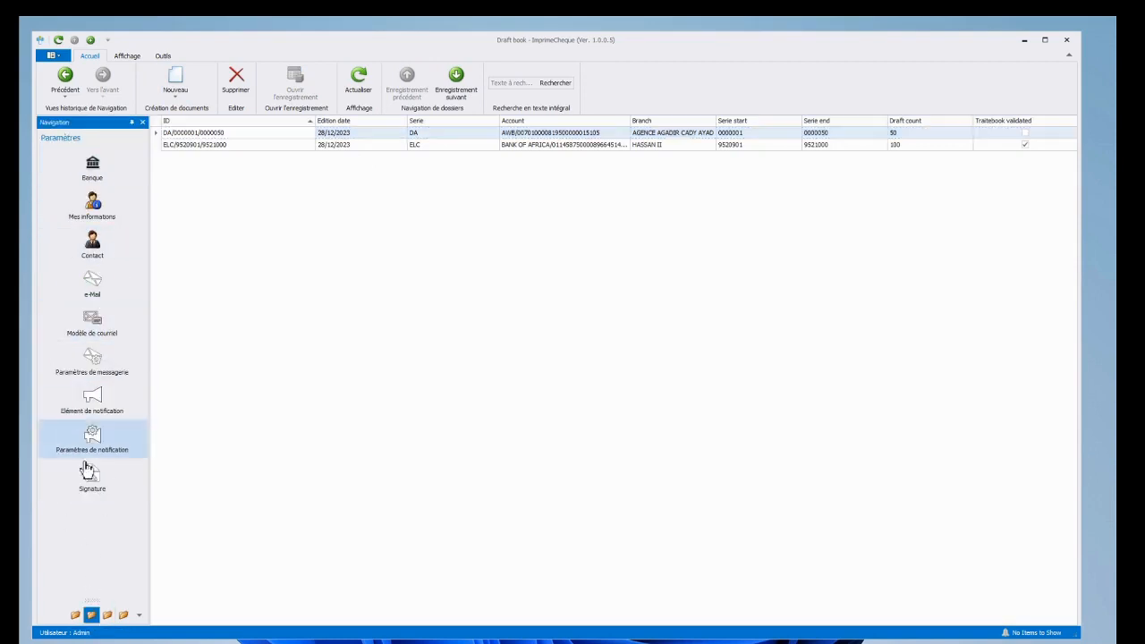
left_click(107, 615)
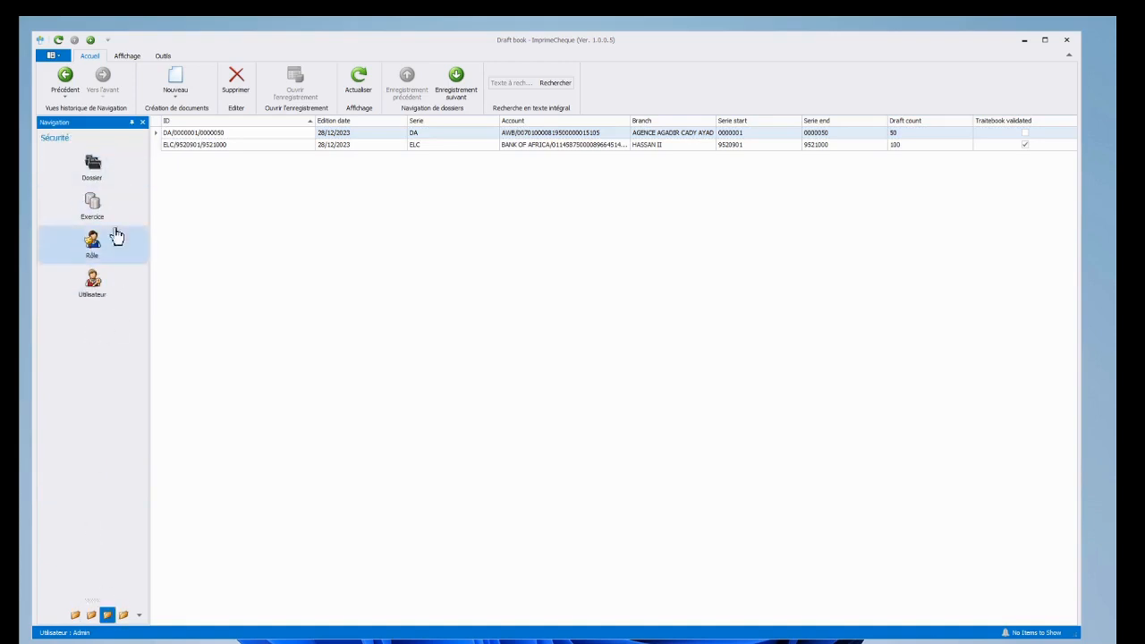
left_click(93, 172)
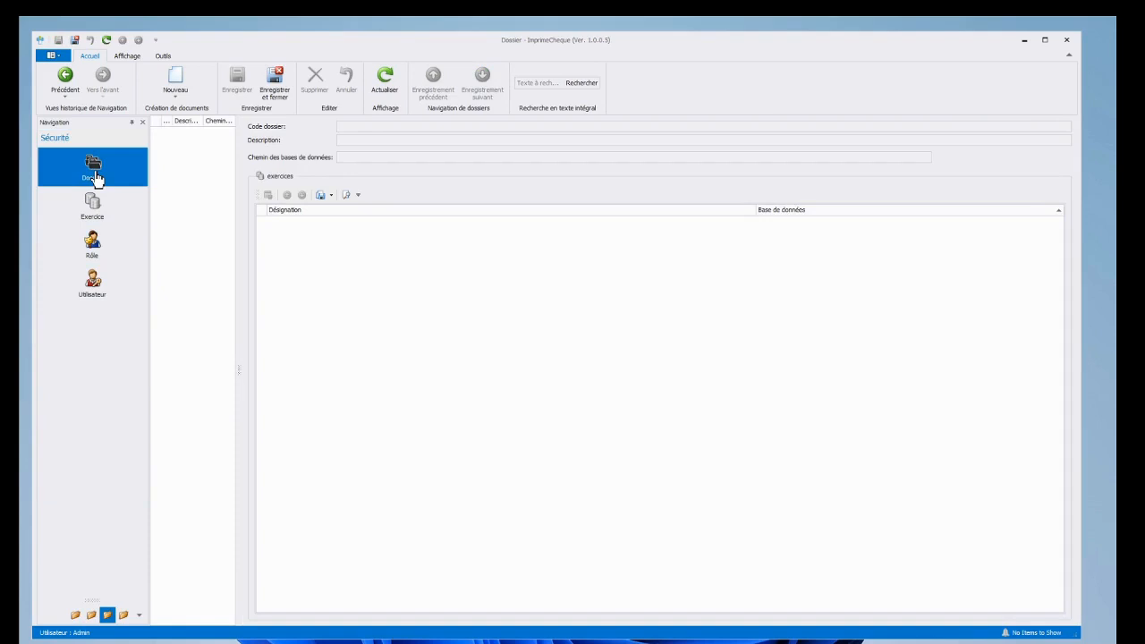
left_click(175, 81)
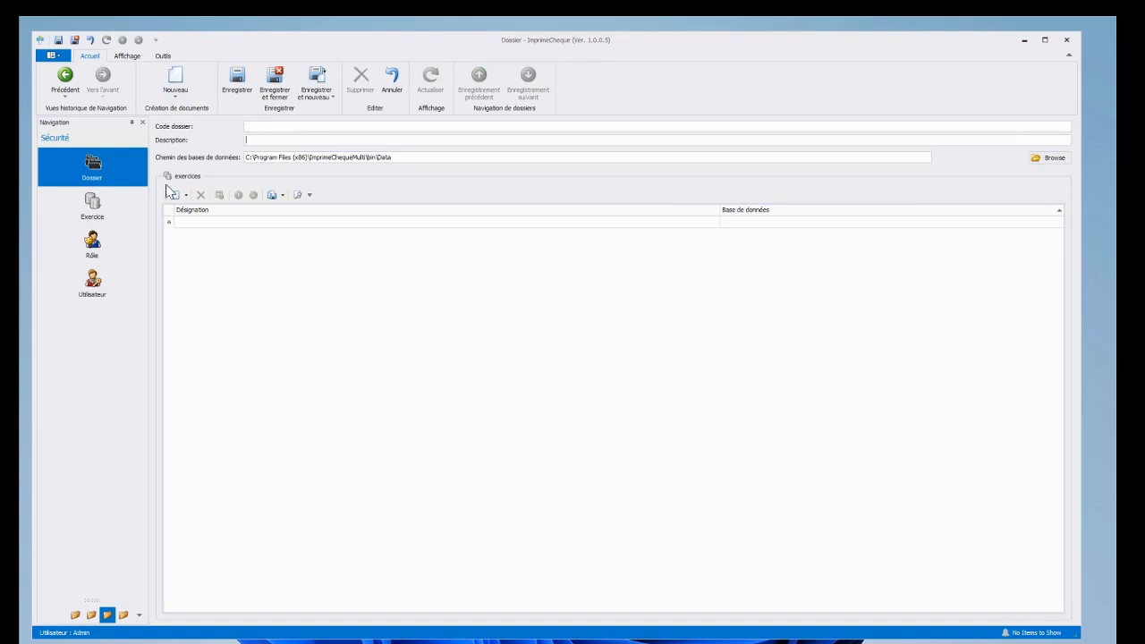
left_click(64, 79)
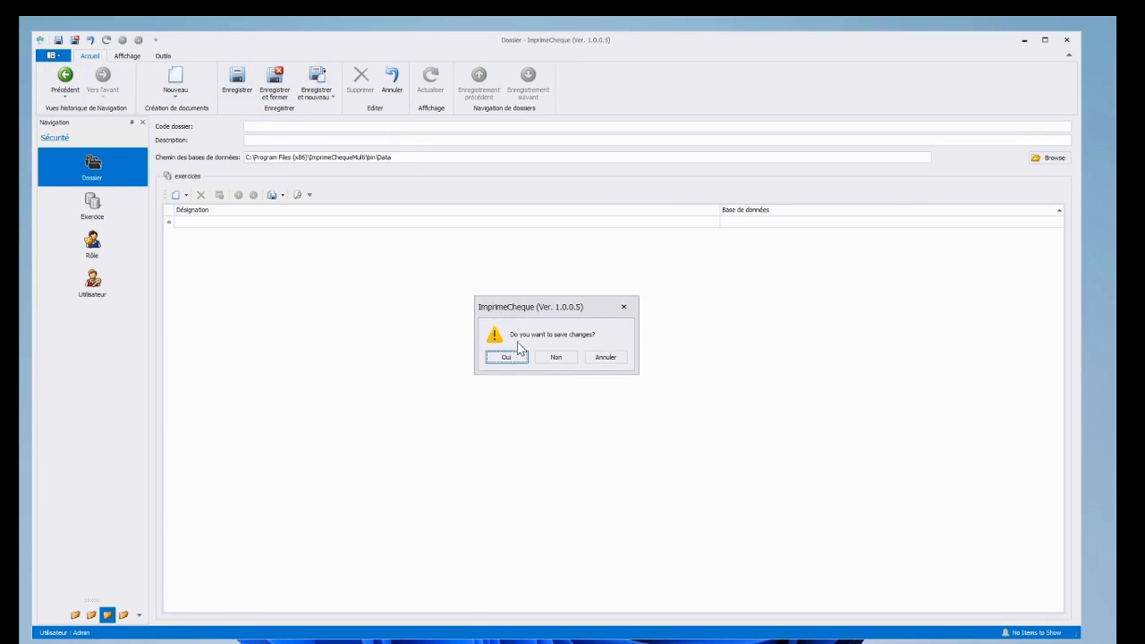
left_click(555, 359)
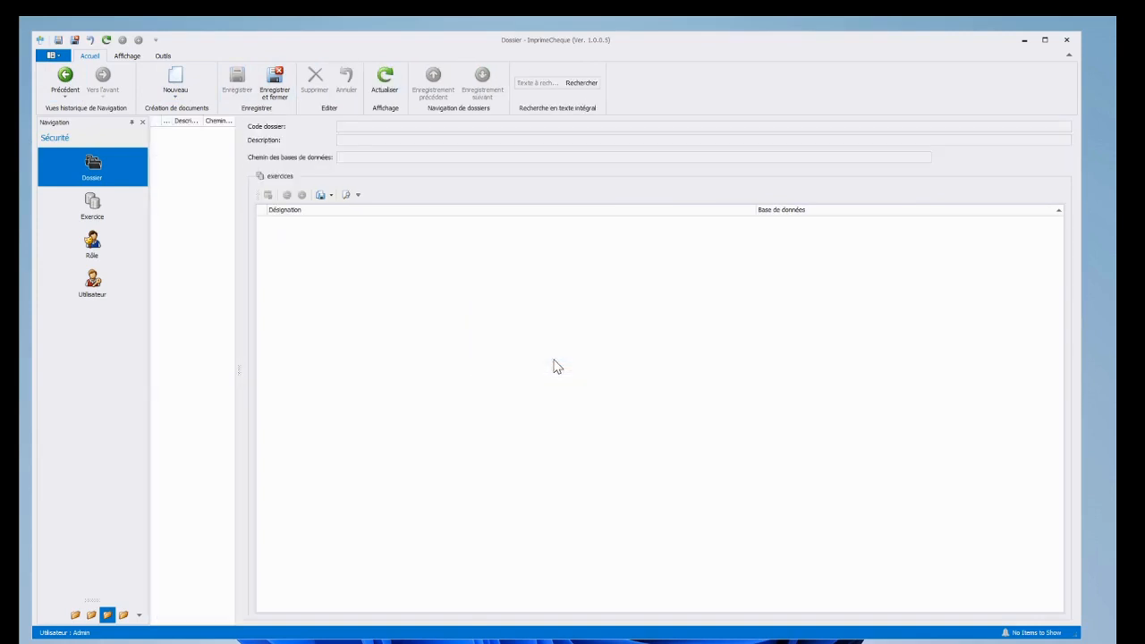
Step: Open the Rapports list and select the Etat des traites émises and Etat des Chèques Reçus reports
left_click(124, 615)
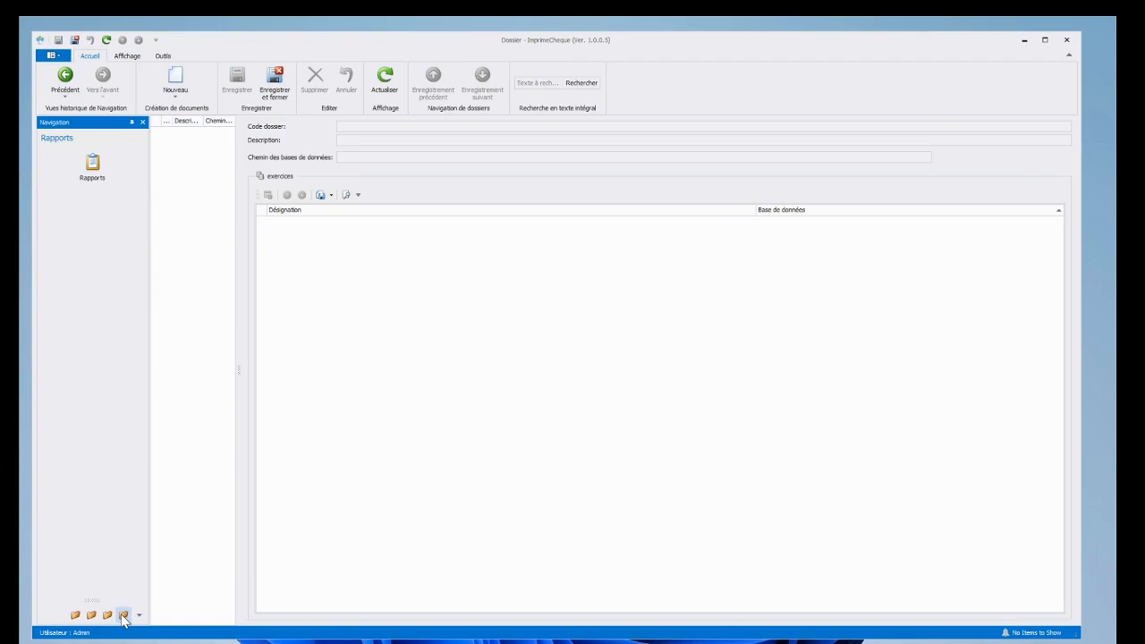
left_click(94, 181)
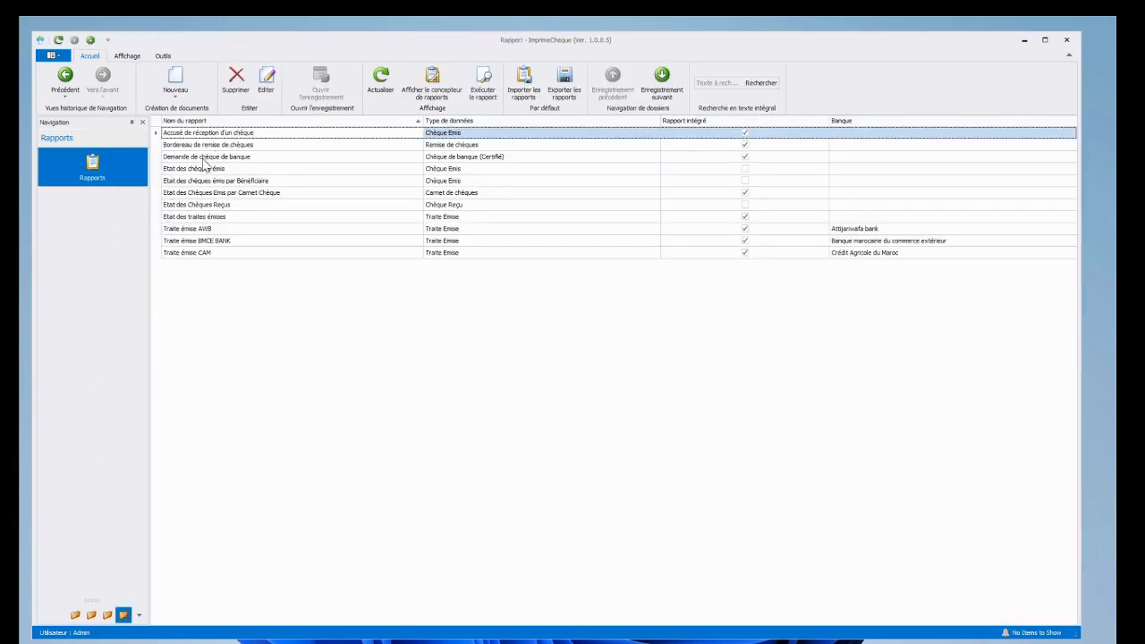
left_click(213, 219)
left_click(217, 205)
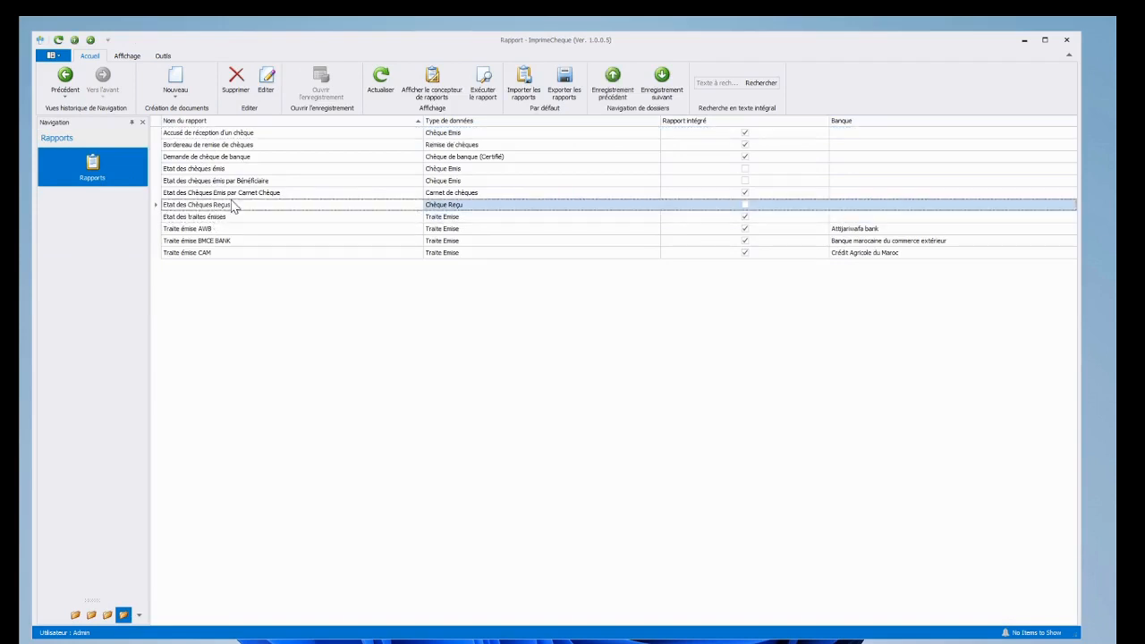
Step: Check the issued-cheque reports by cheque book, by beneficiary and overall, then return to Gestion
left_click(216, 192)
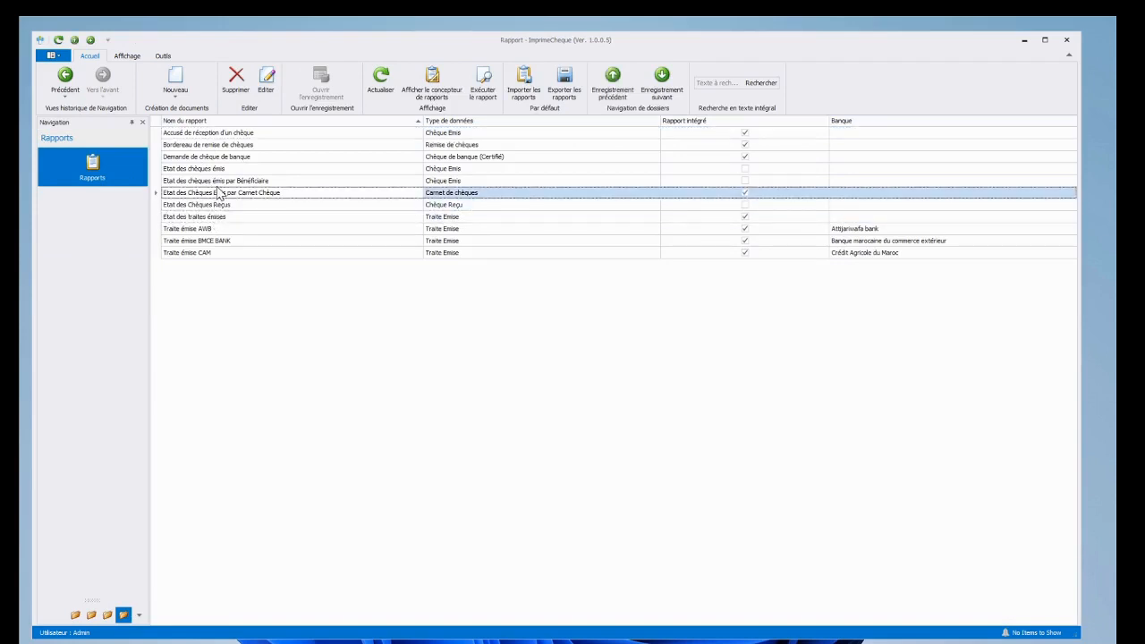
left_click(219, 182)
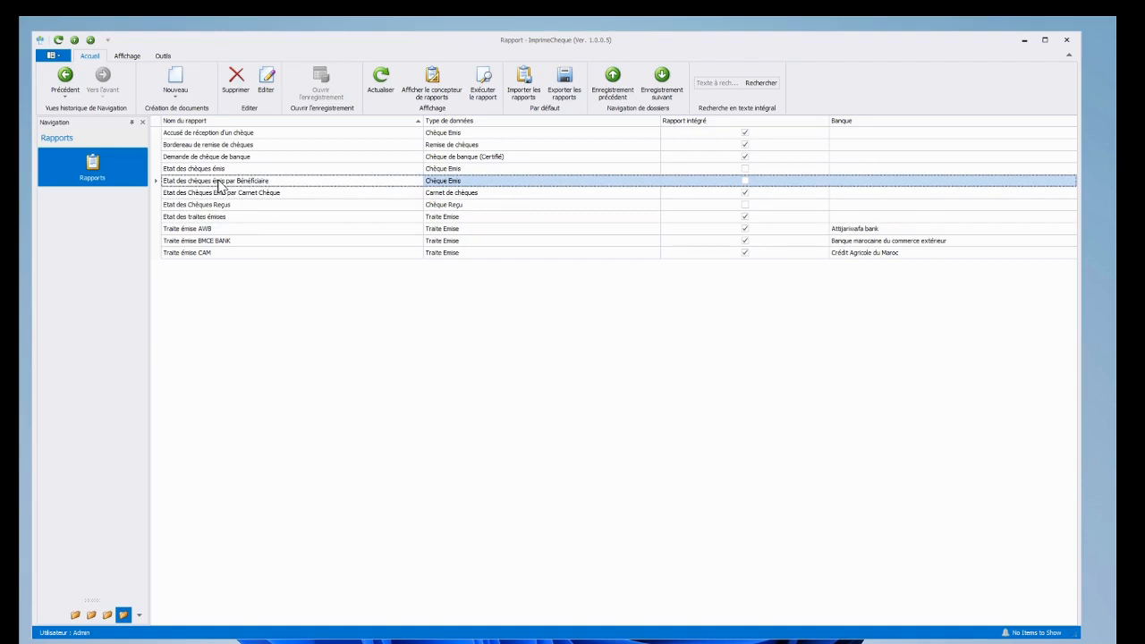
left_click(221, 172)
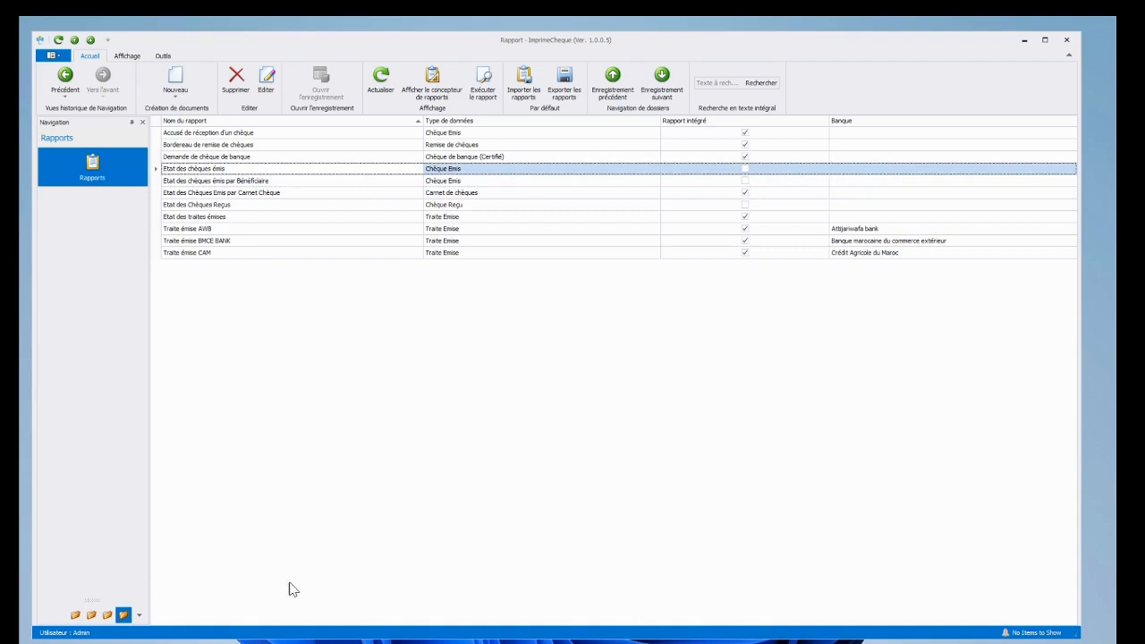
left_click(77, 616)
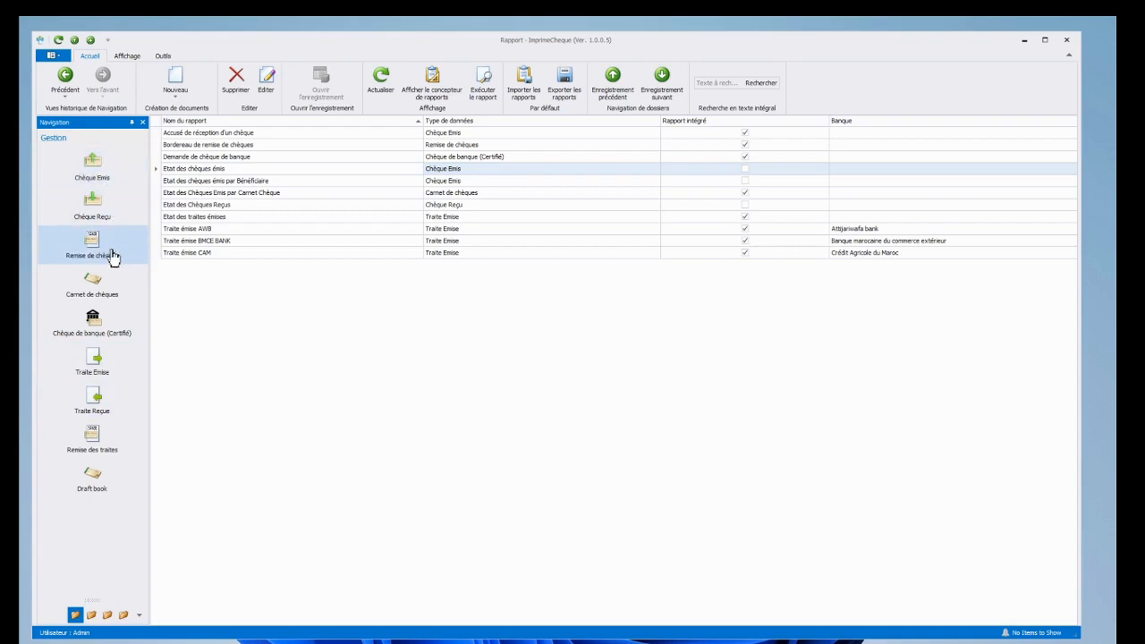
Step: Show the Chèque Emis list grouped by bank: nine Attijariwafa, four BMCE and five CIH cheques
left_click(97, 180)
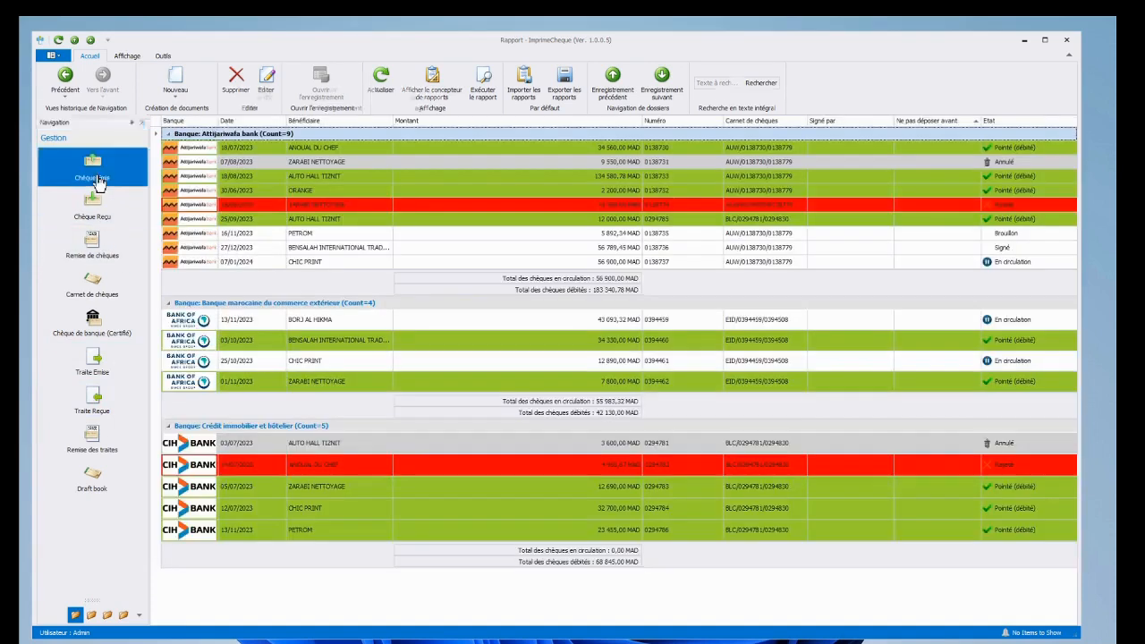